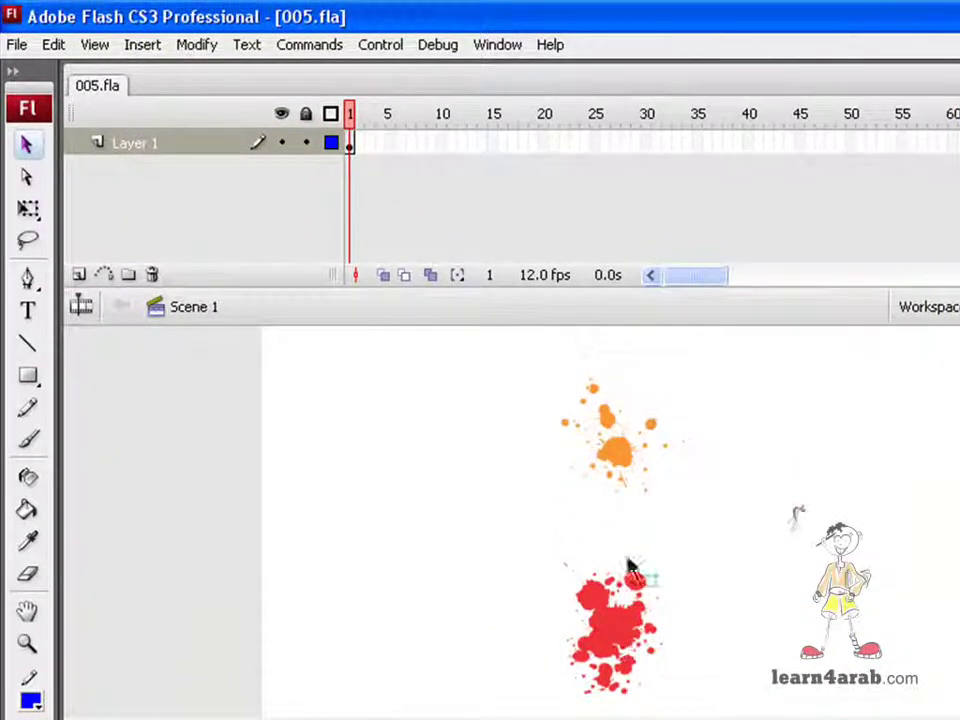
- Examine the orange and red splatters on the stage by selecting each one in turn and deselecting them
click(632, 458)
click(605, 632)
click(632, 470)
click(763, 476)
click(632, 458)
click(605, 632)
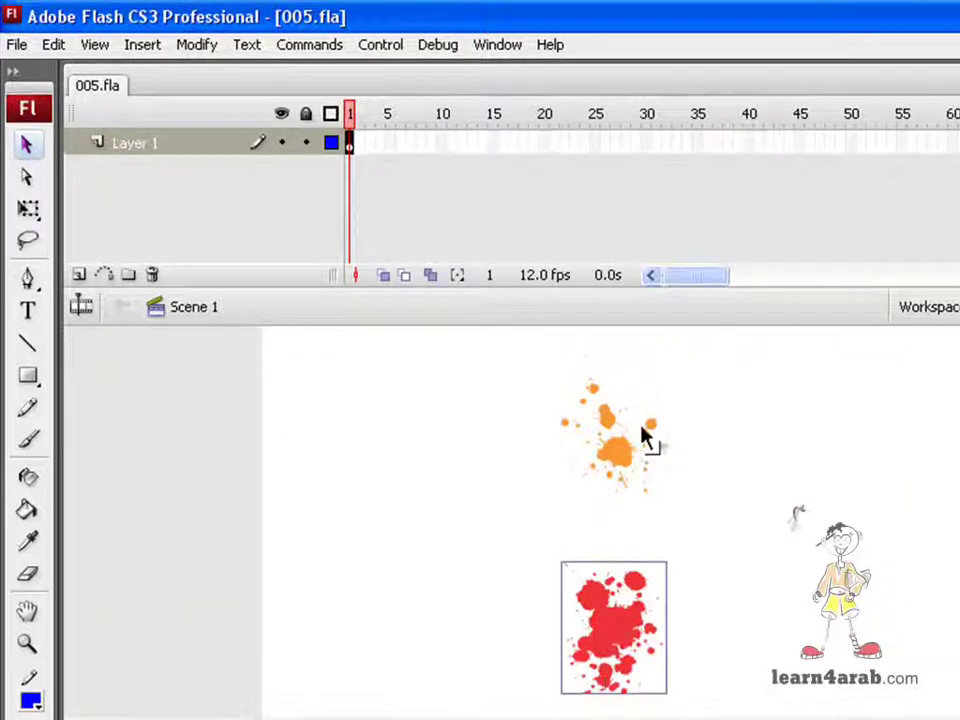
click(607, 440)
click(760, 492)
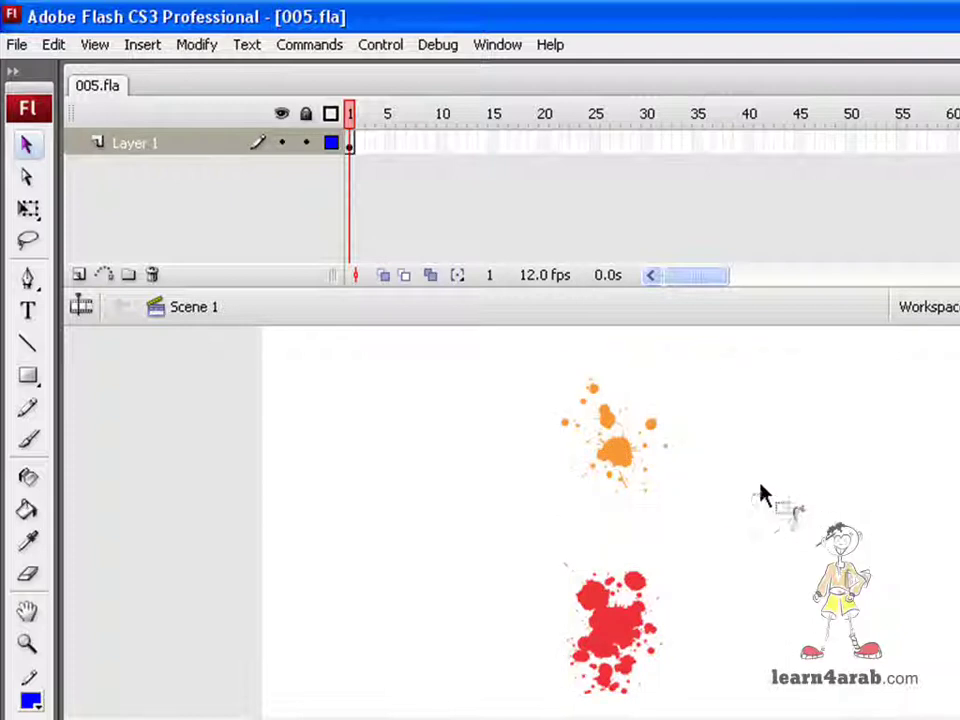
click(605, 420)
click(636, 617)
click(622, 484)
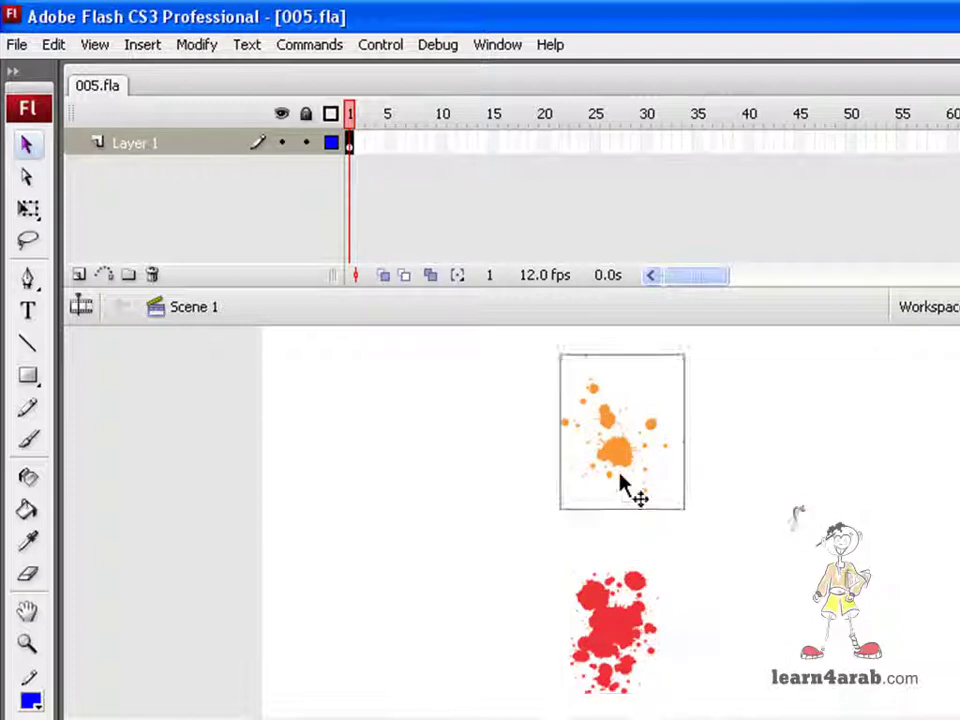
click(750, 489)
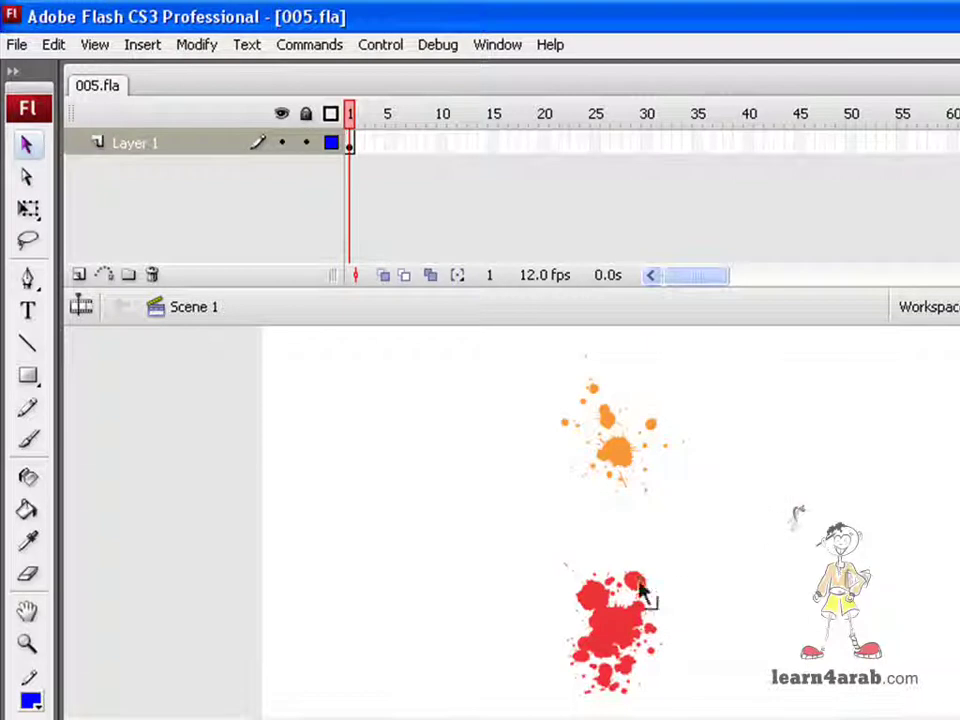
click(619, 634)
click(623, 452)
click(645, 660)
click(621, 461)
click(733, 476)
click(638, 446)
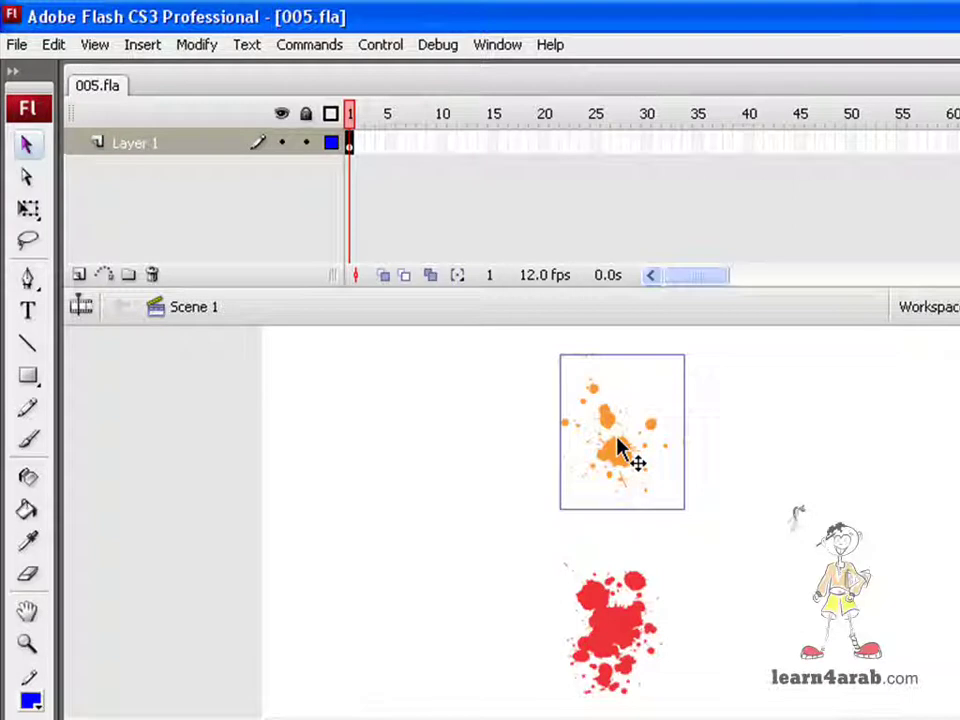
click(729, 504)
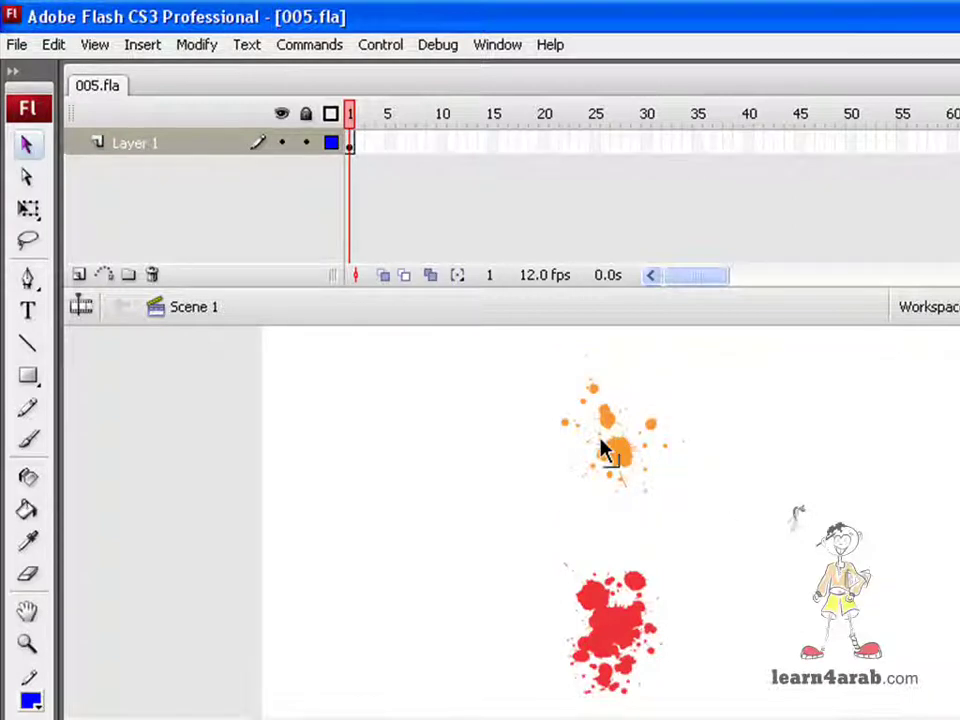
click(606, 450)
click(600, 611)
click(649, 456)
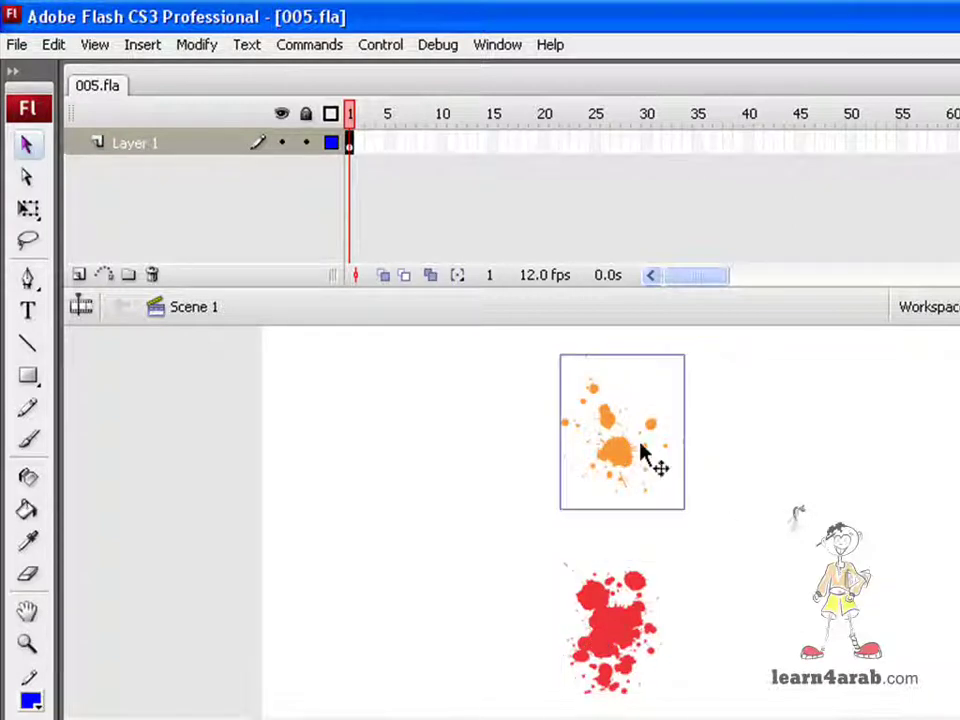
click(757, 527)
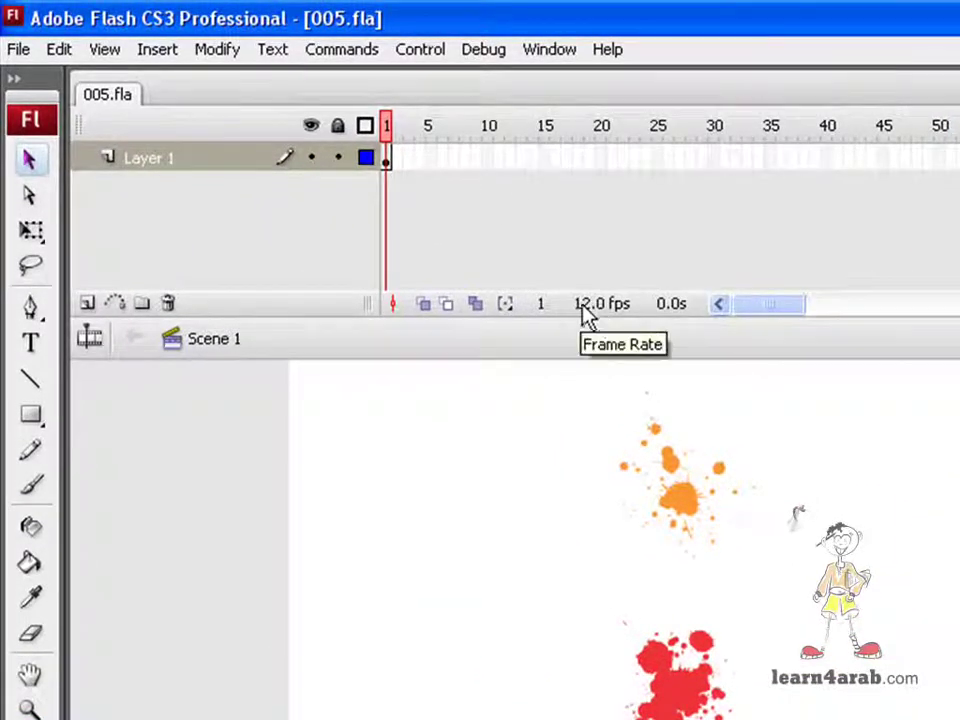
- Insert a keyframe at frame 10 of Layer 1
click(489, 162)
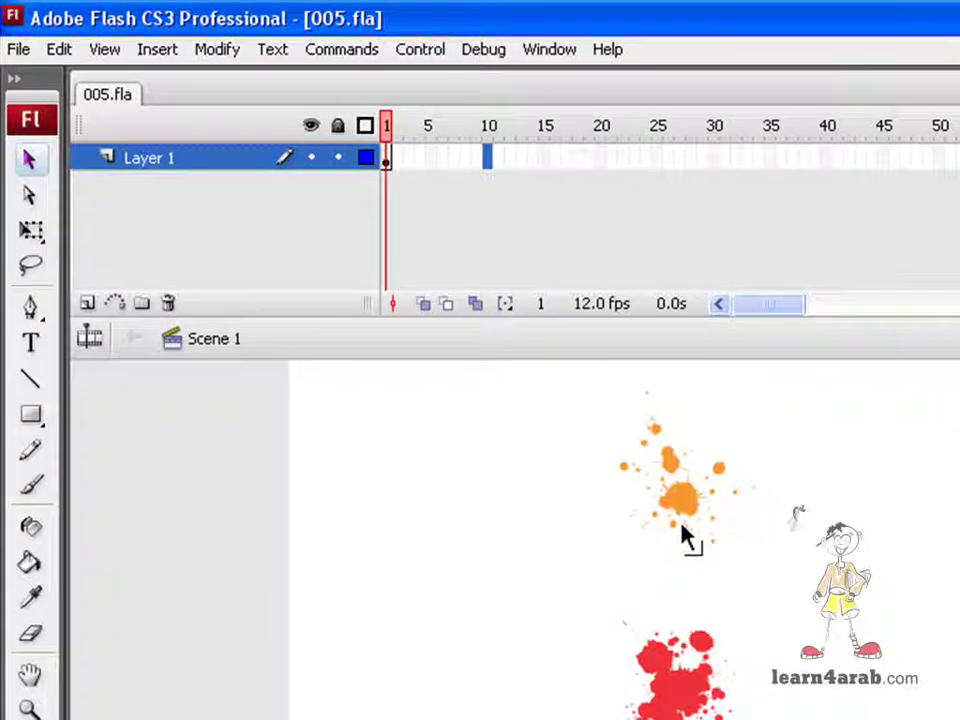
right_click(488, 162)
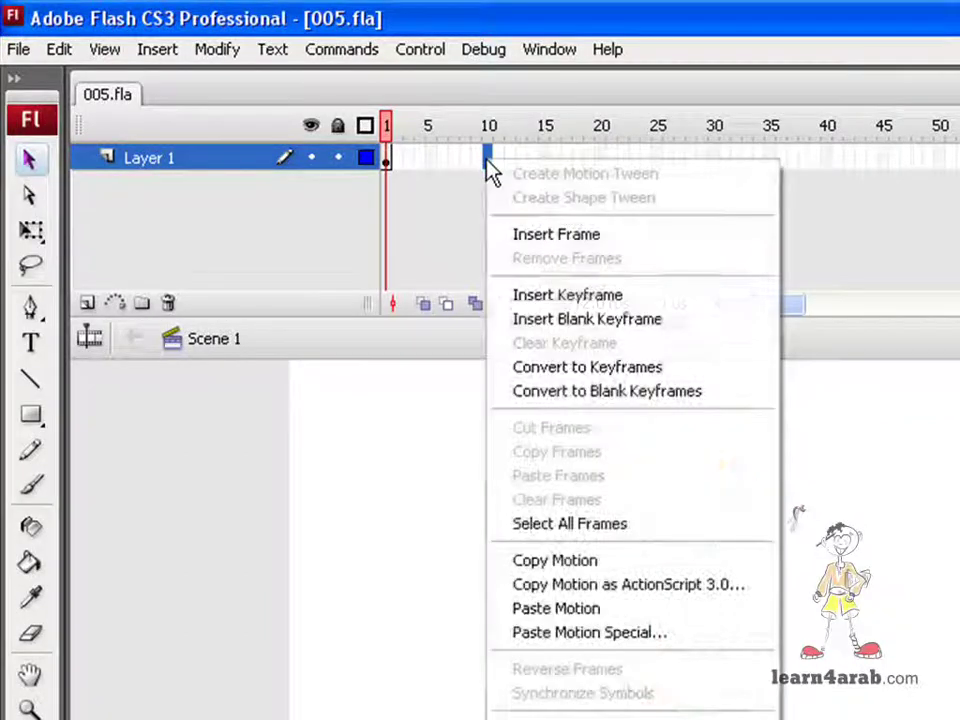
click(603, 298)
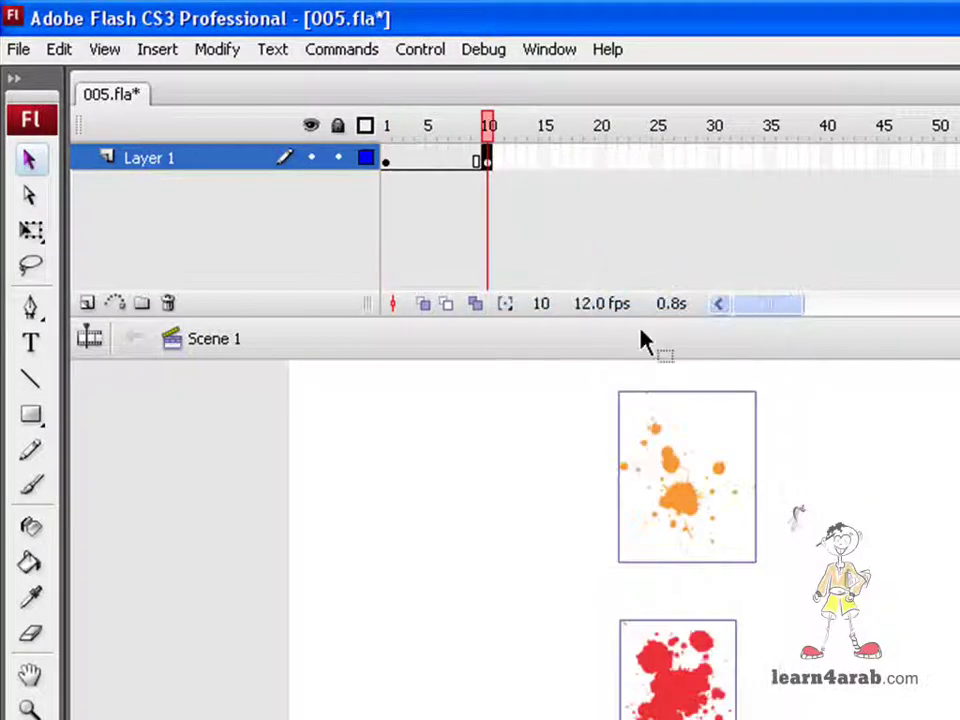
- Change the orange splatter's fill to solid blue in the frame 10 keyframe, leaving the red splatter as it is
click(872, 527)
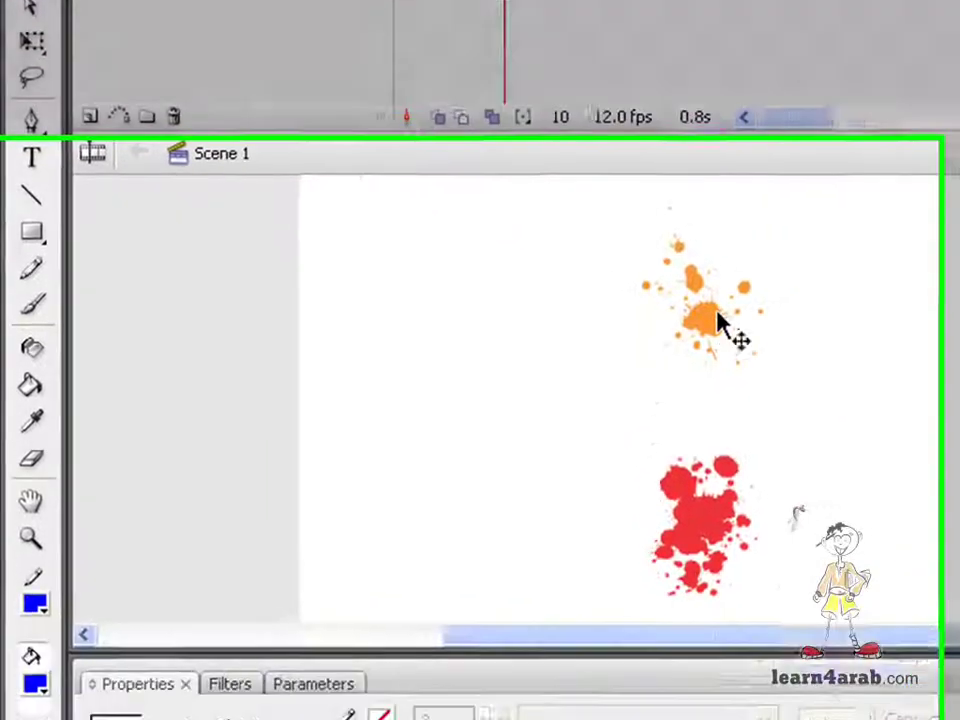
click(697, 505)
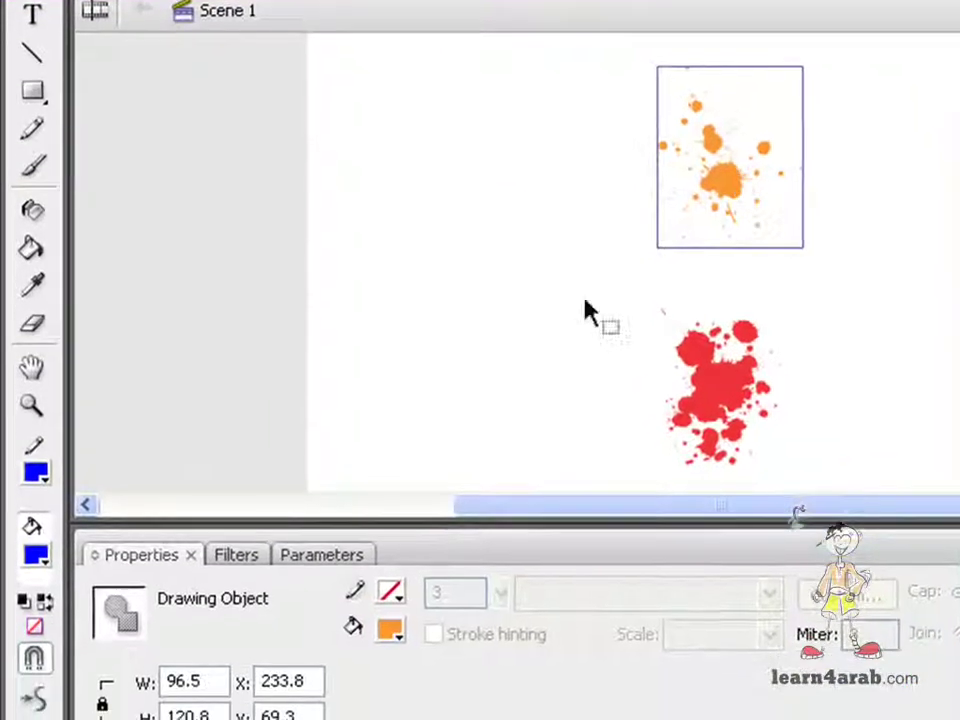
click(392, 630)
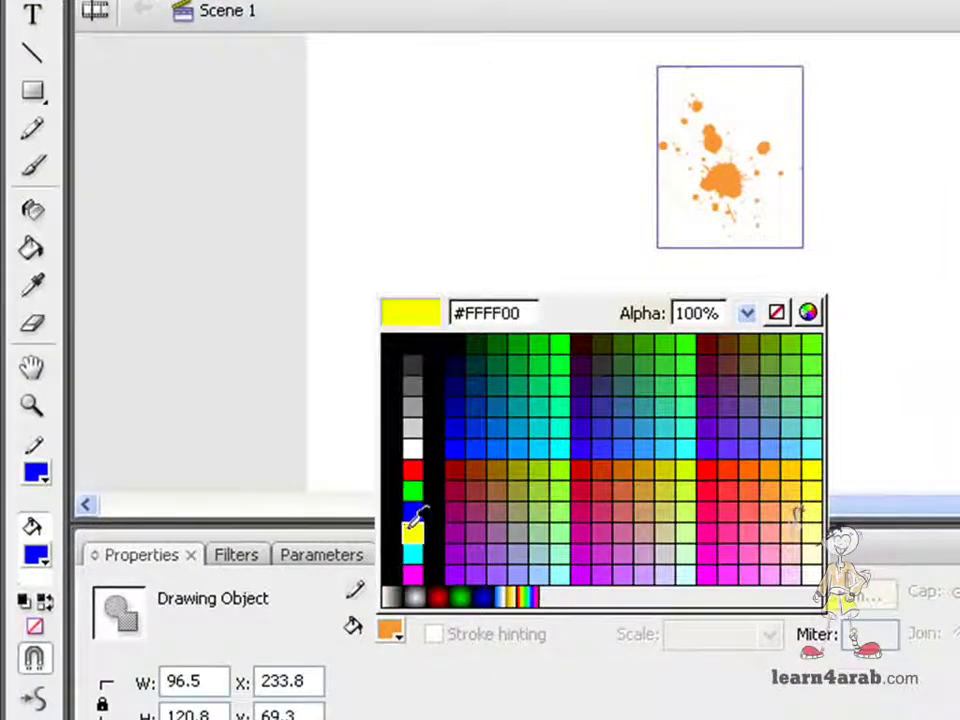
click(407, 514)
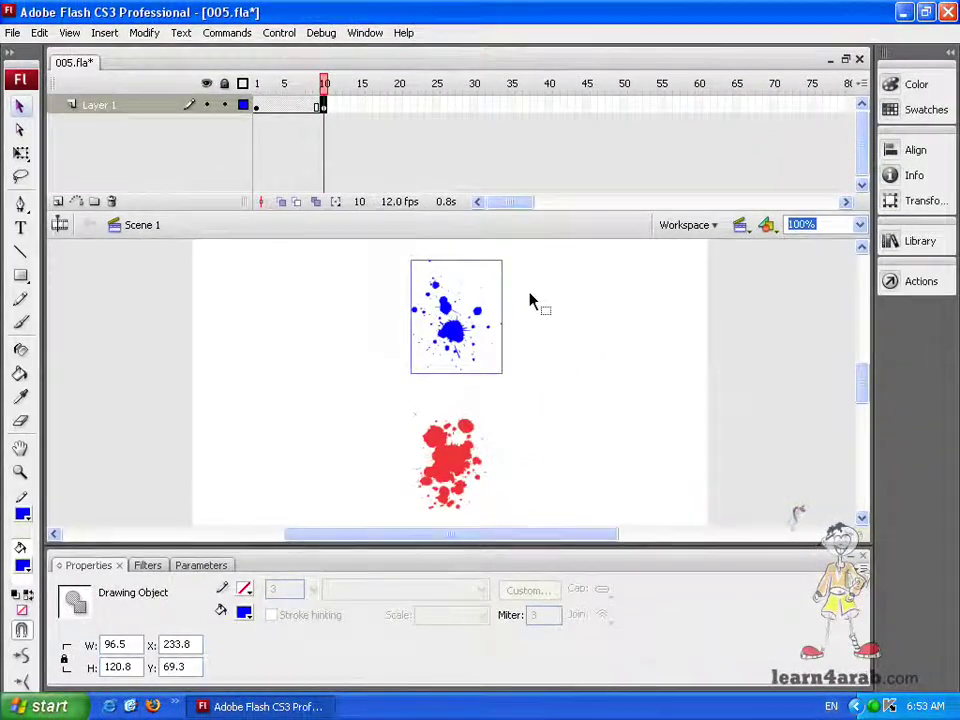
click(691, 216)
- Scrub the timeline back to frame 1 and forward to frame 10 to check the upper splatter's colour change
drag(323, 95, 258, 87)
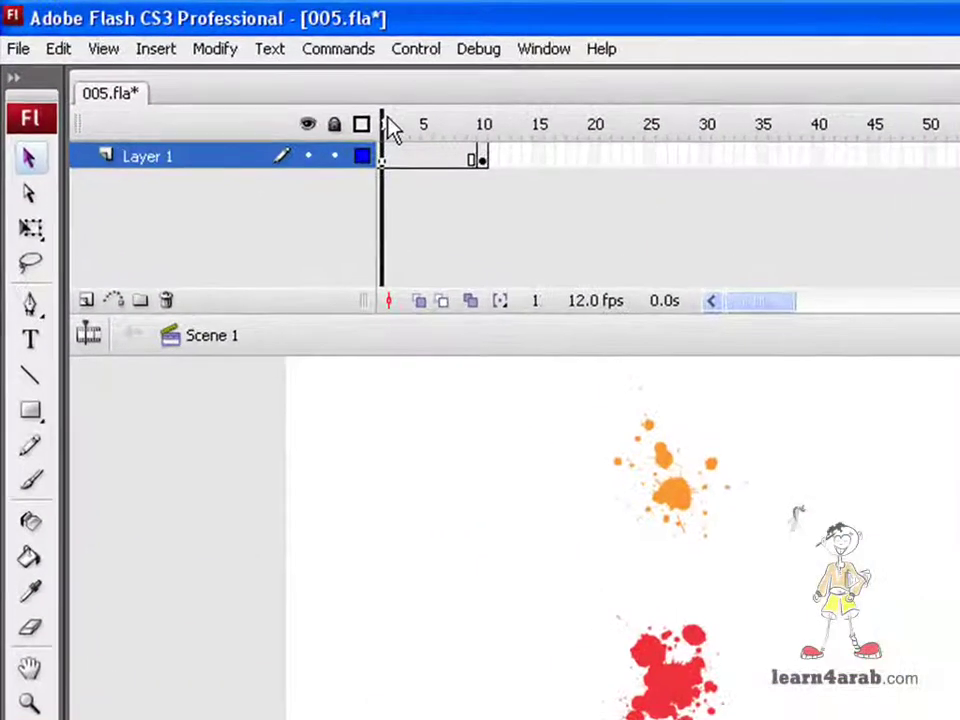
drag(390, 128, 455, 165)
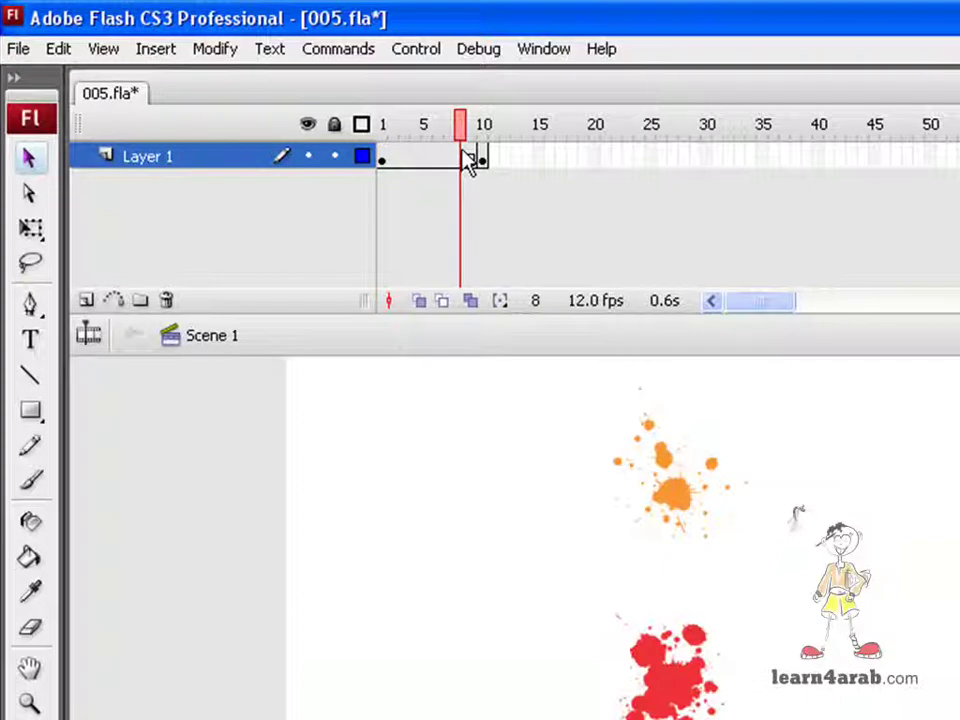
drag(462, 130, 484, 124)
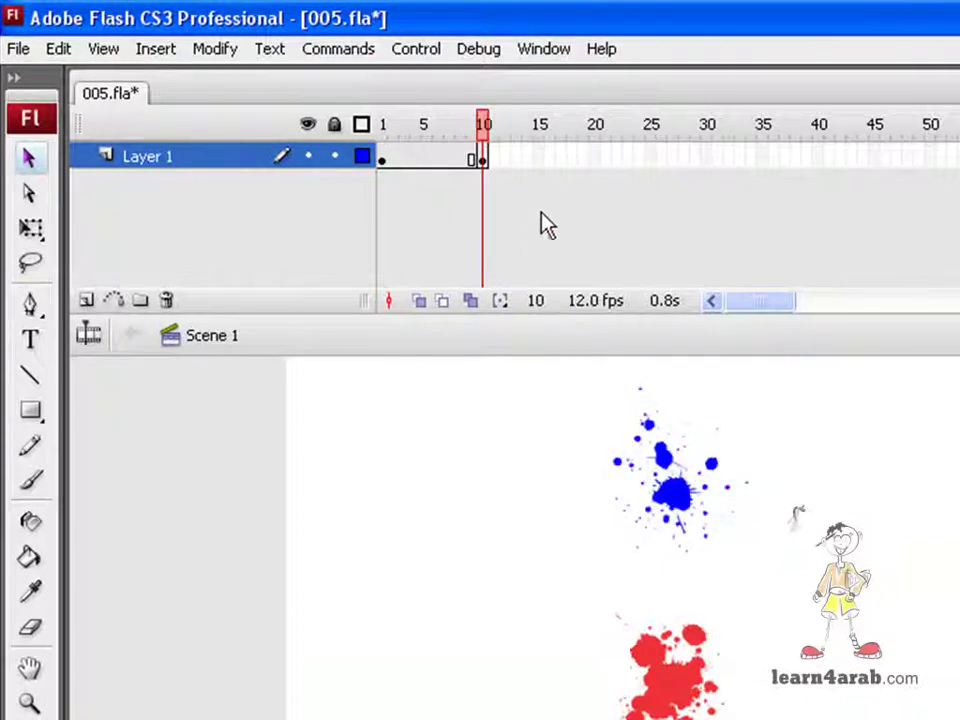
- Insert a keyframe at frame 20 of Layer 1
click(594, 158)
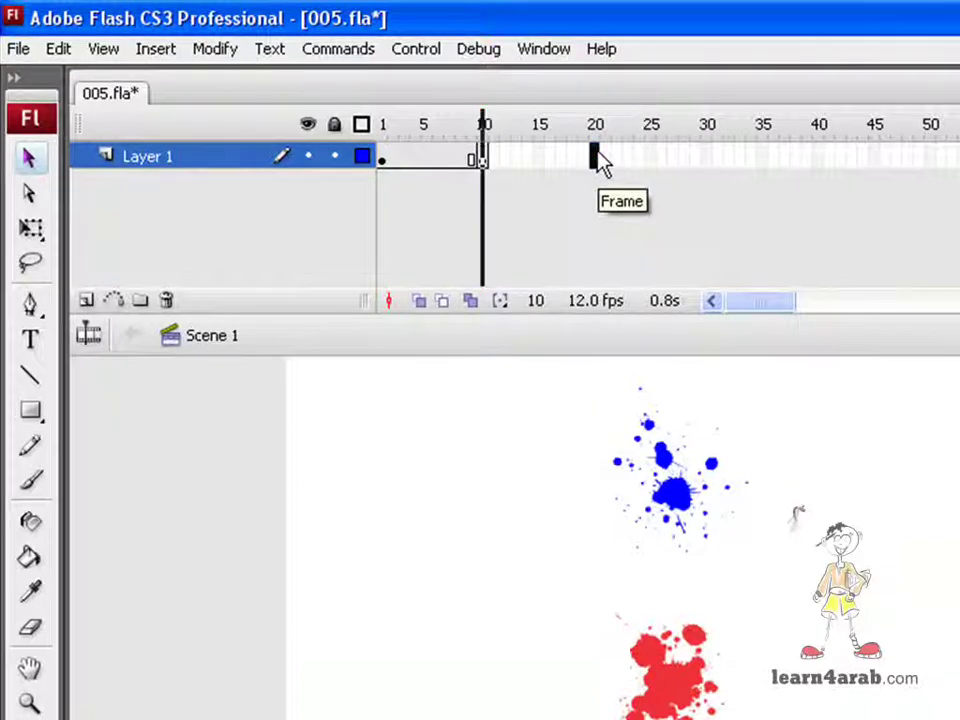
right_click(594, 158)
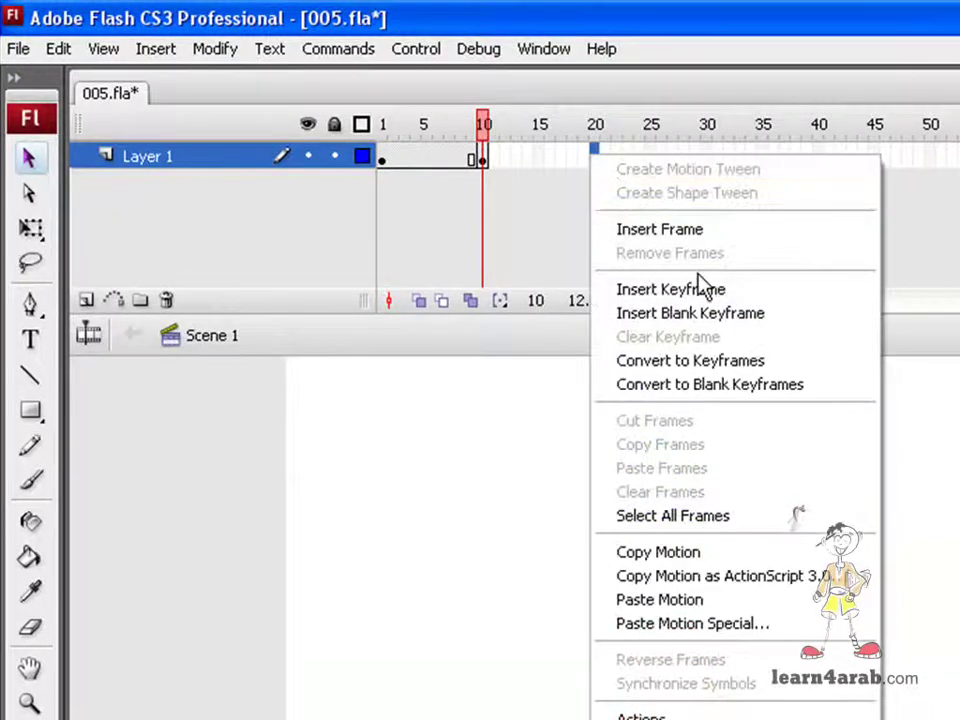
click(699, 289)
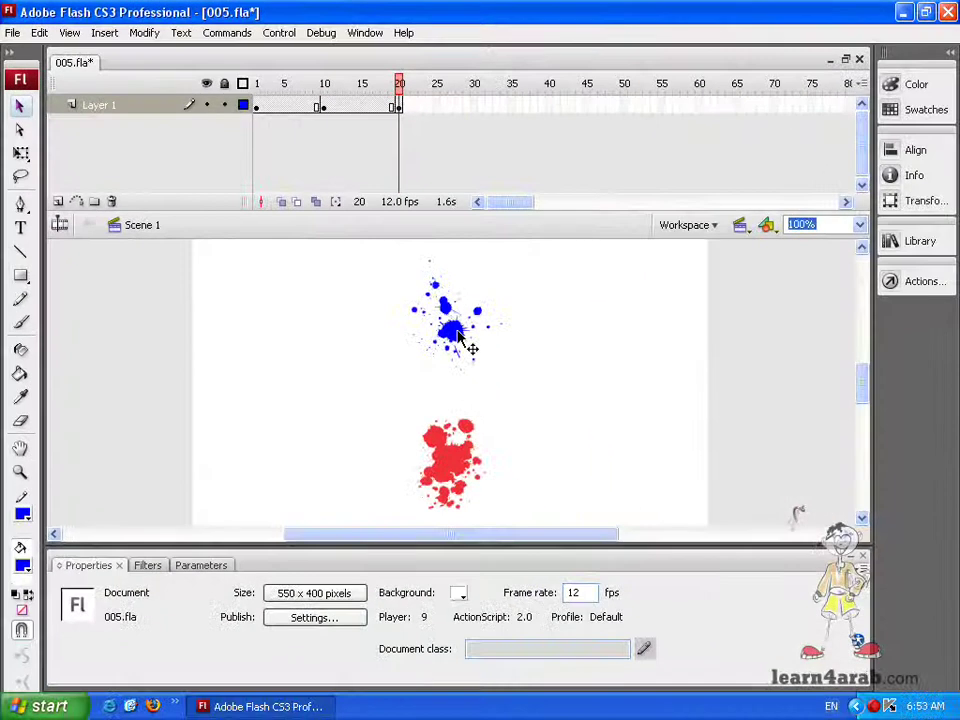
- Fill the upper splatter in frame 20 with the red radial gradient and scrub the timeline to compare the keyframes
click(696, 510)
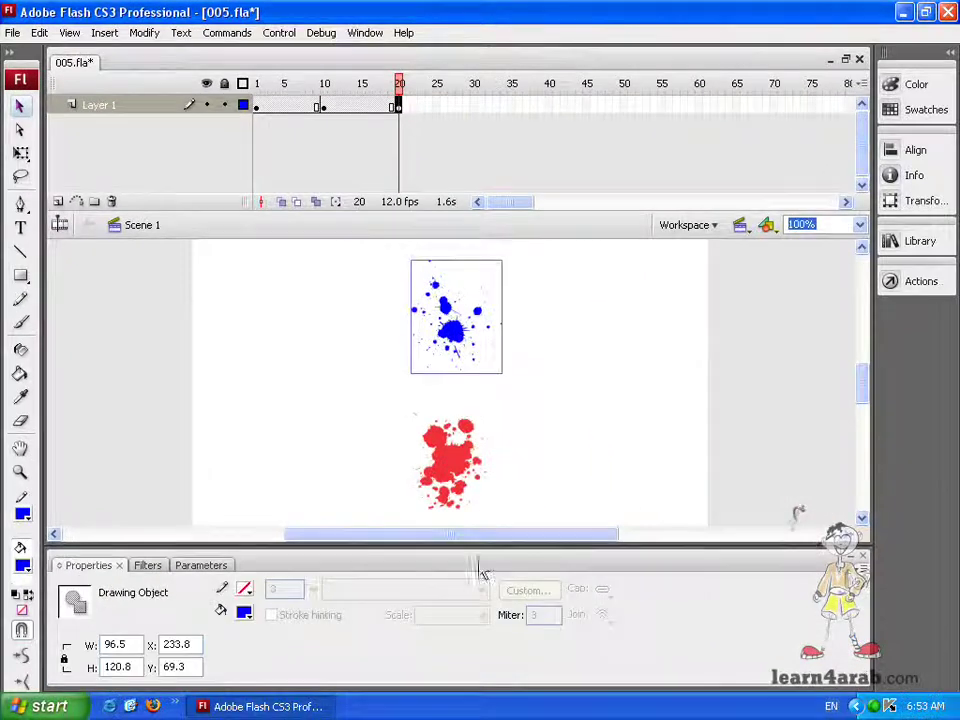
click(244, 612)
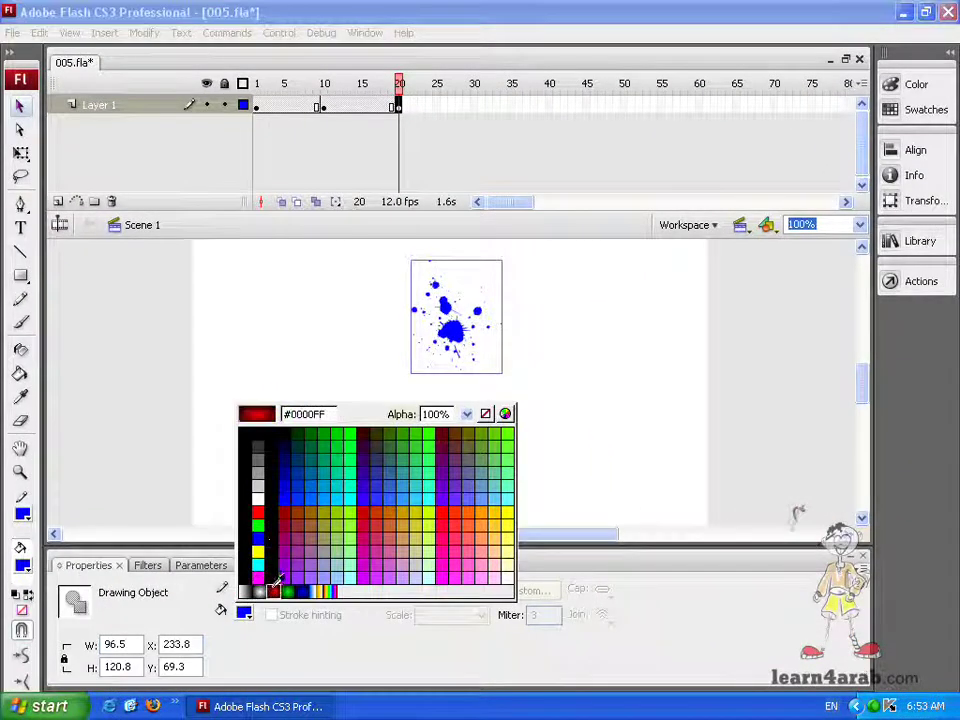
click(274, 588)
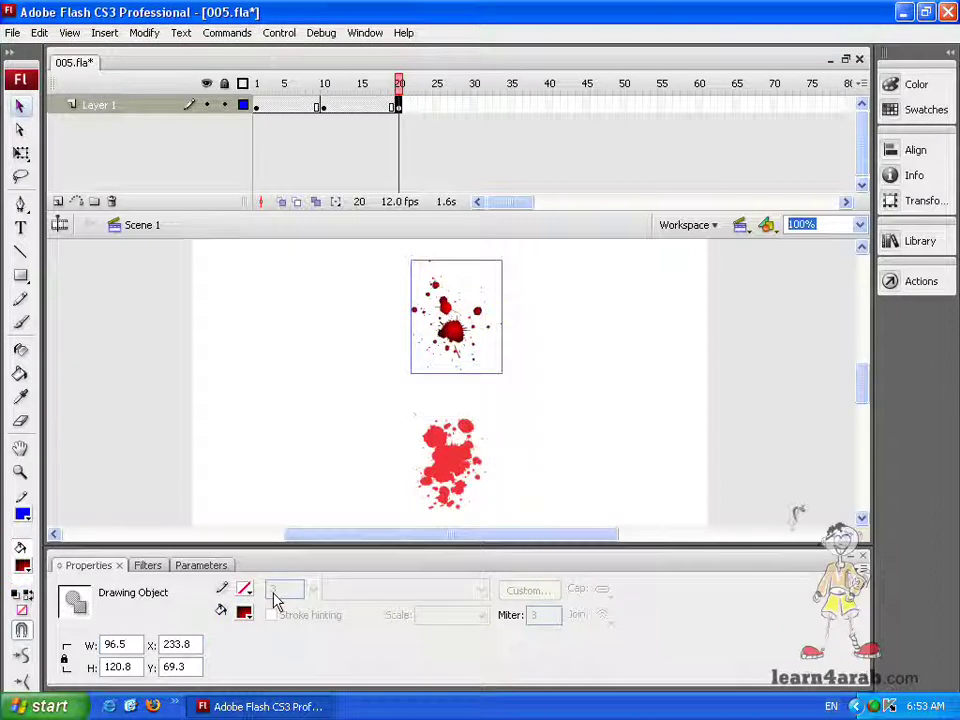
click(551, 316)
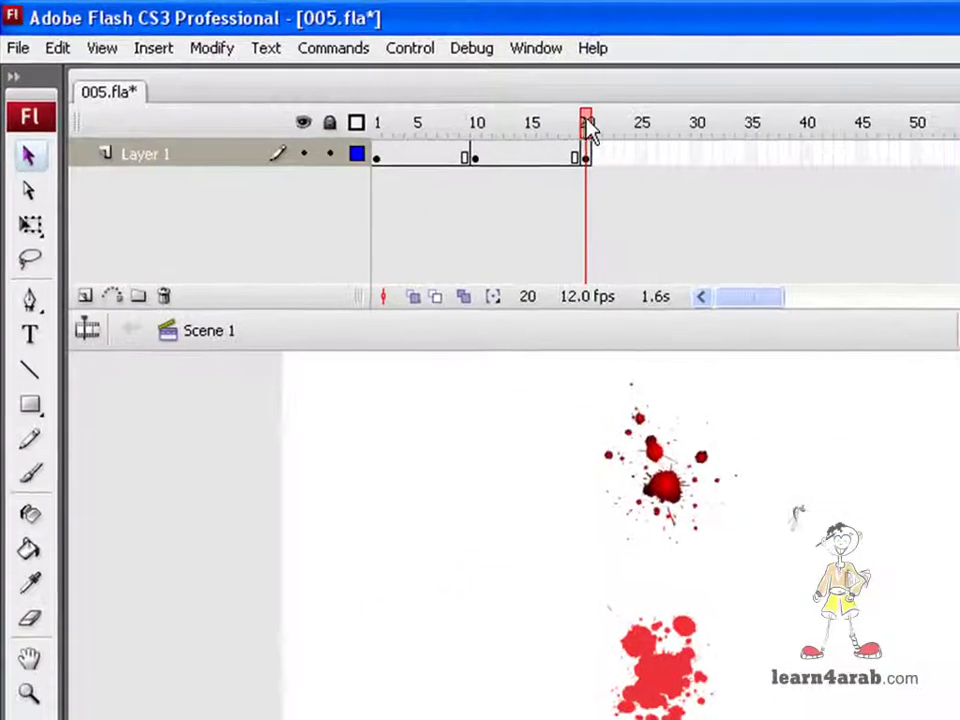
drag(479, 109, 313, 108)
drag(382, 125, 590, 127)
- Insert a keyframe at frame 30 of Layer 1
click(698, 157)
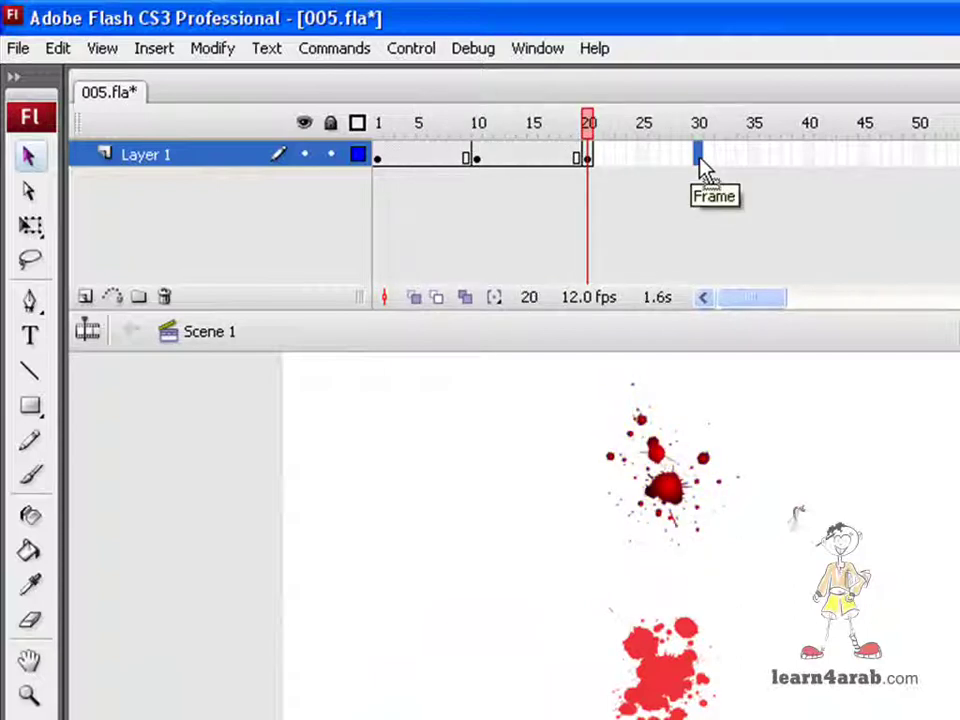
right_click(698, 157)
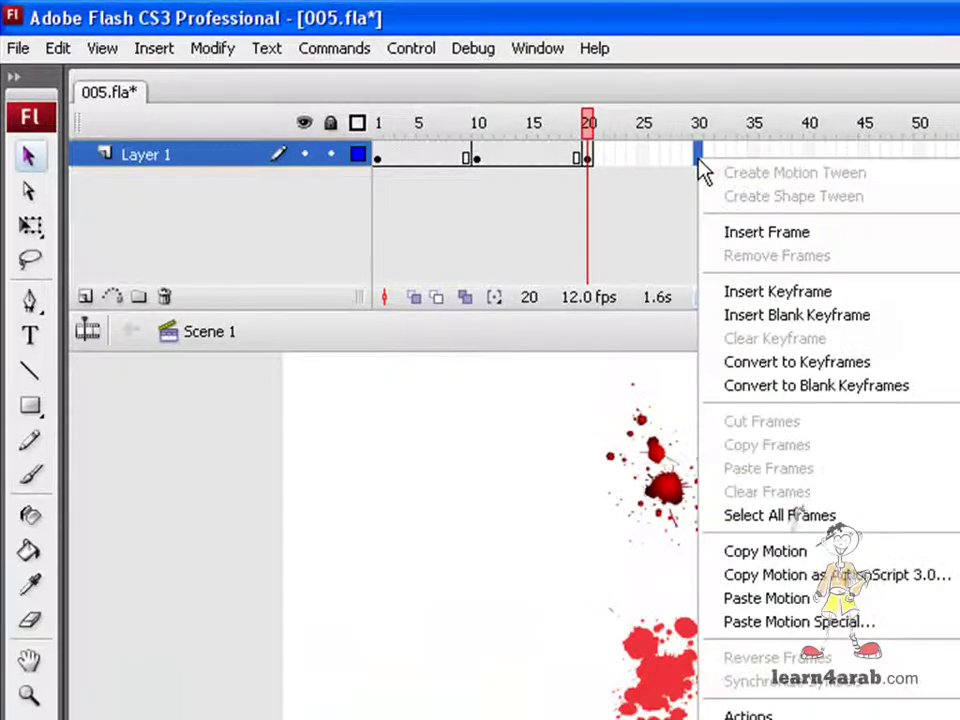
click(765, 292)
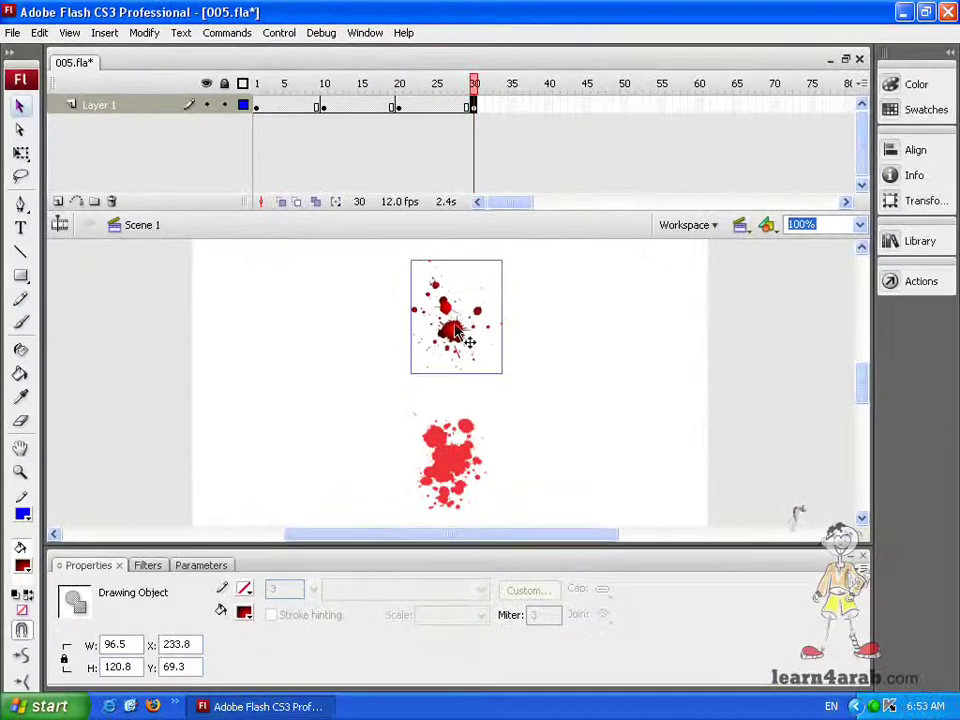
- Change the upper splatter's fill to solid pink in the frame 30 keyframe and deselect it
click(243, 612)
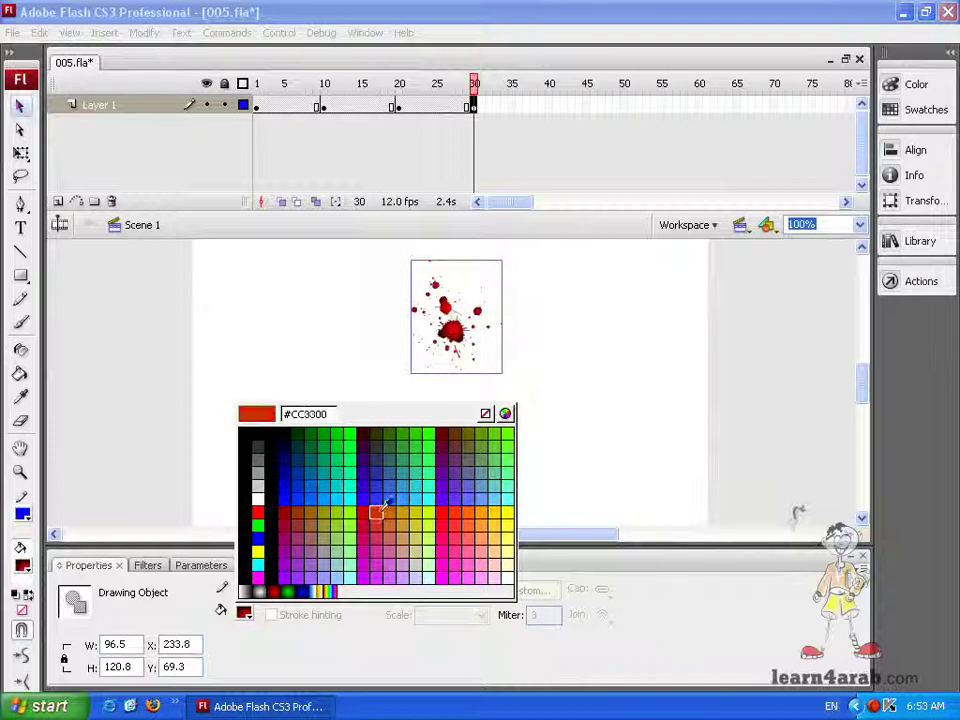
click(470, 566)
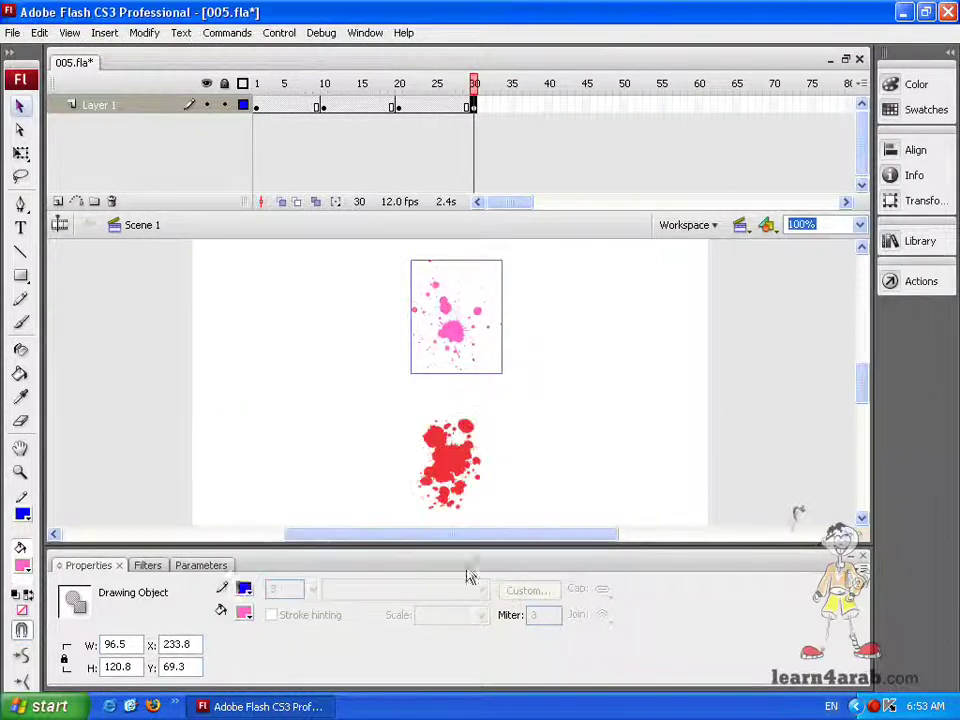
click(529, 328)
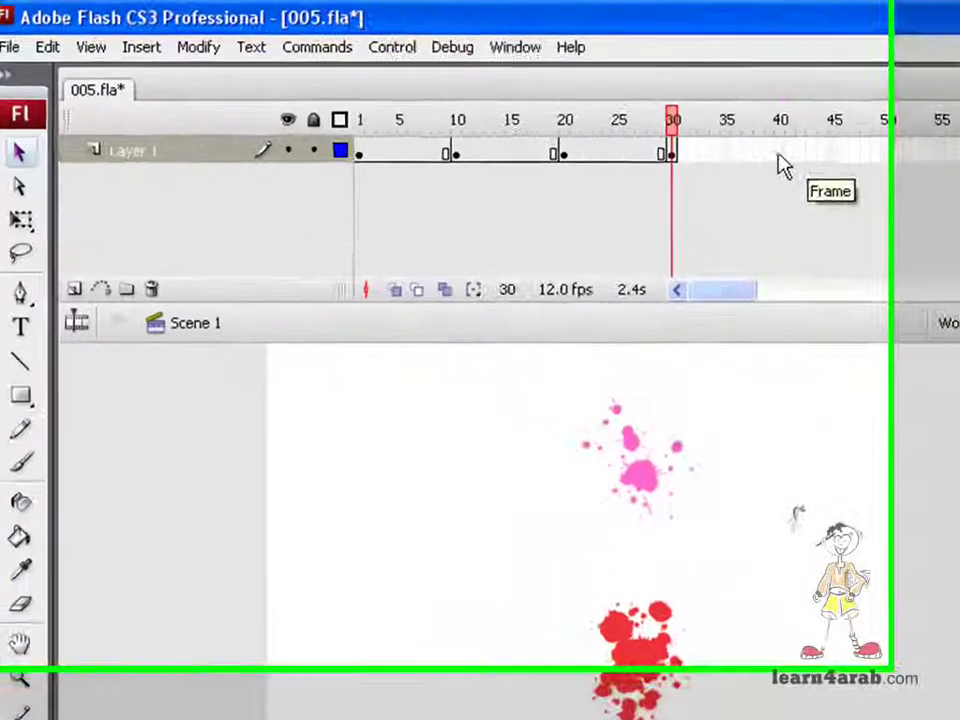
click(781, 153)
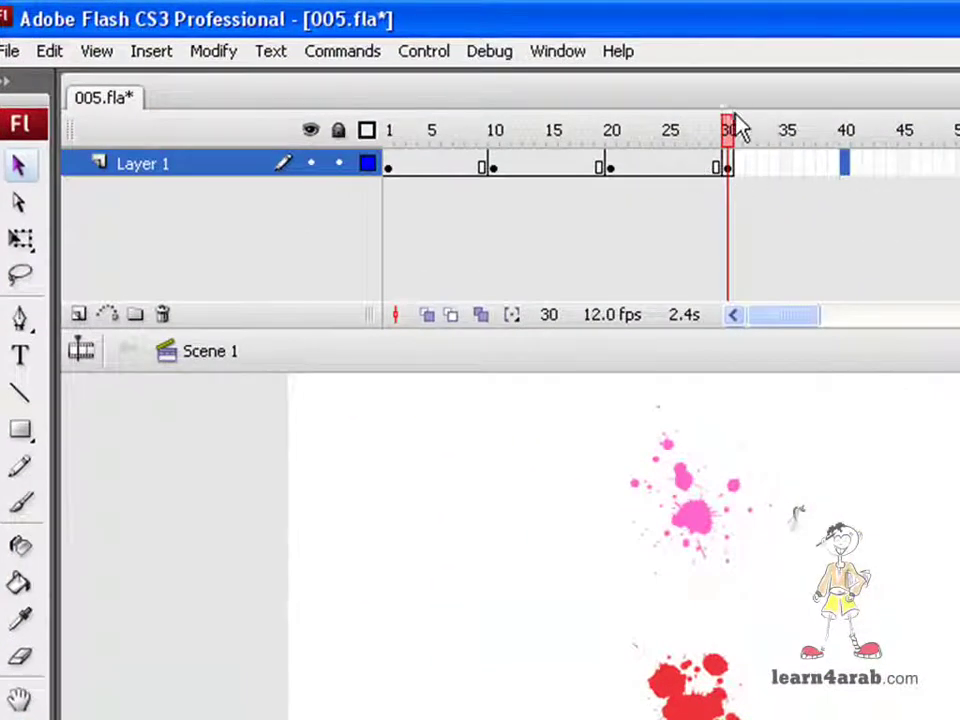
mouse_move(733, 130)
mouse_down()
mouse_move(710, 135)
mouse_move(748, 131)
mouse_up()
click(861, 561)
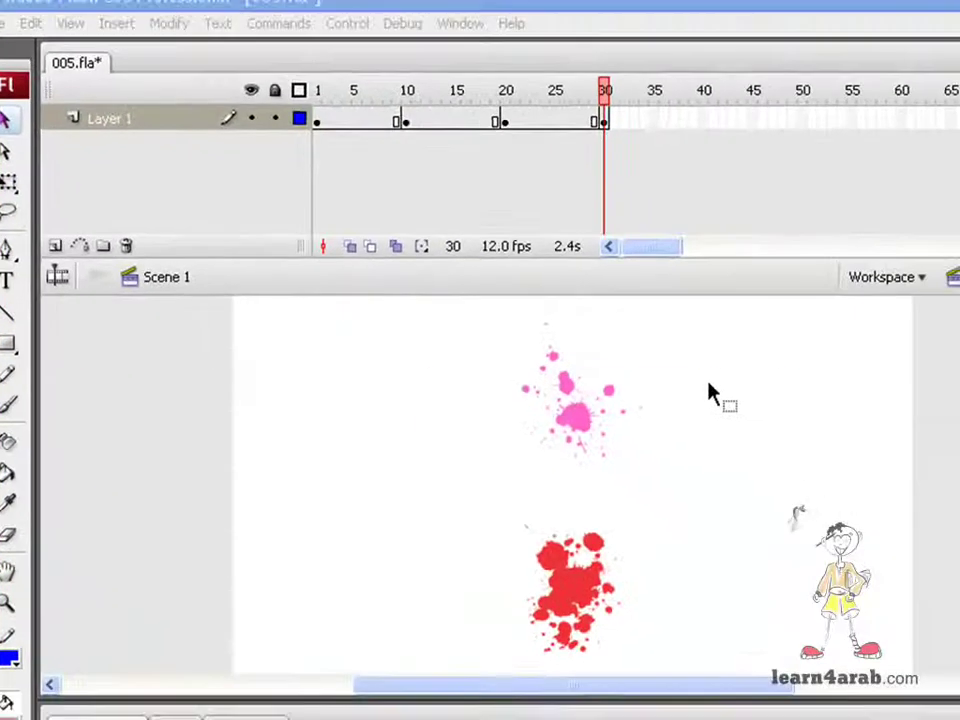
- Test the movie and move the 005.swf preview window down so the timeline and upper splatter can be seen
key(ctrl+Return)
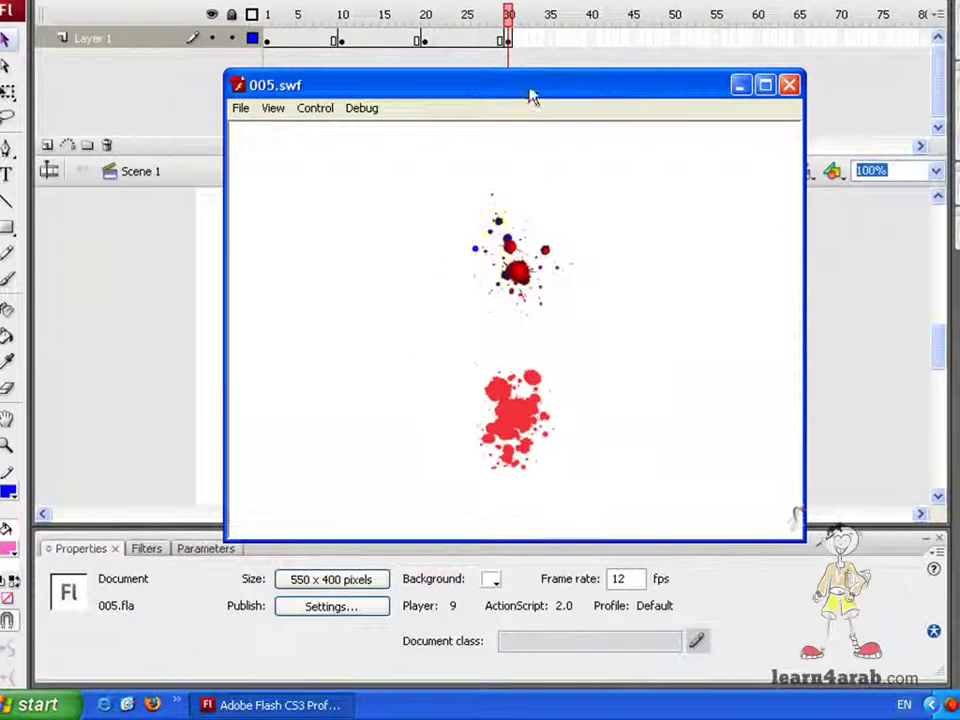
drag(530, 95, 495, 343)
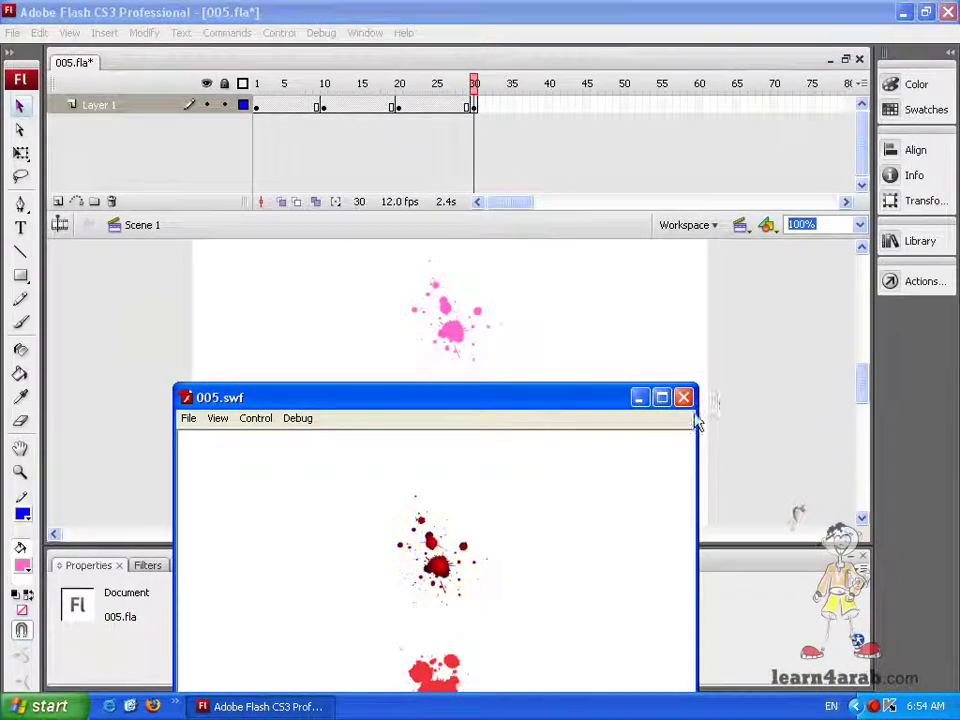
- Close the movie preview, extend Layer 1 to frame 40 by inserting a regular frame, and scrub back through the added frames
click(683, 397)
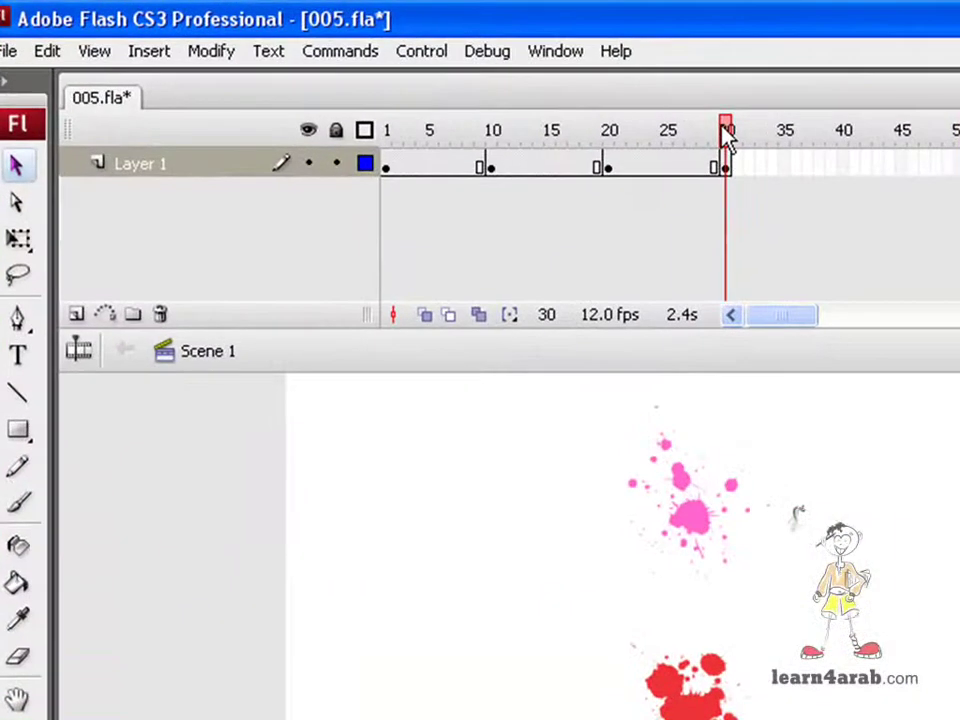
click(467, 89)
drag(722, 138, 810, 135)
click(842, 165)
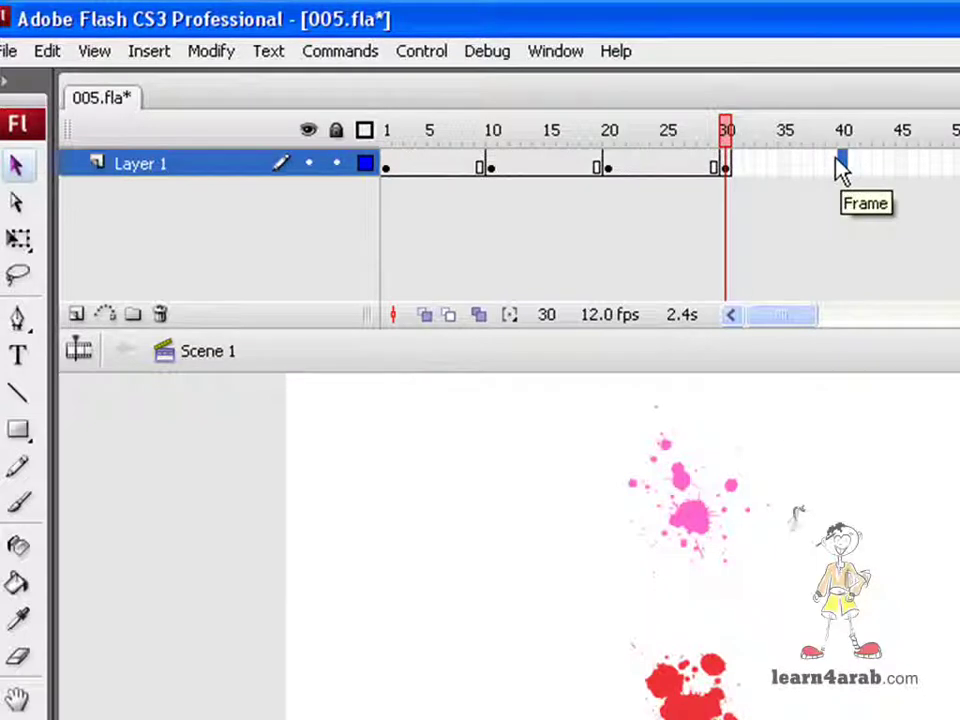
key(F6)
mouse_move(848, 135)
mouse_down()
mouse_move(732, 130)
mouse_move(846, 135)
mouse_up()
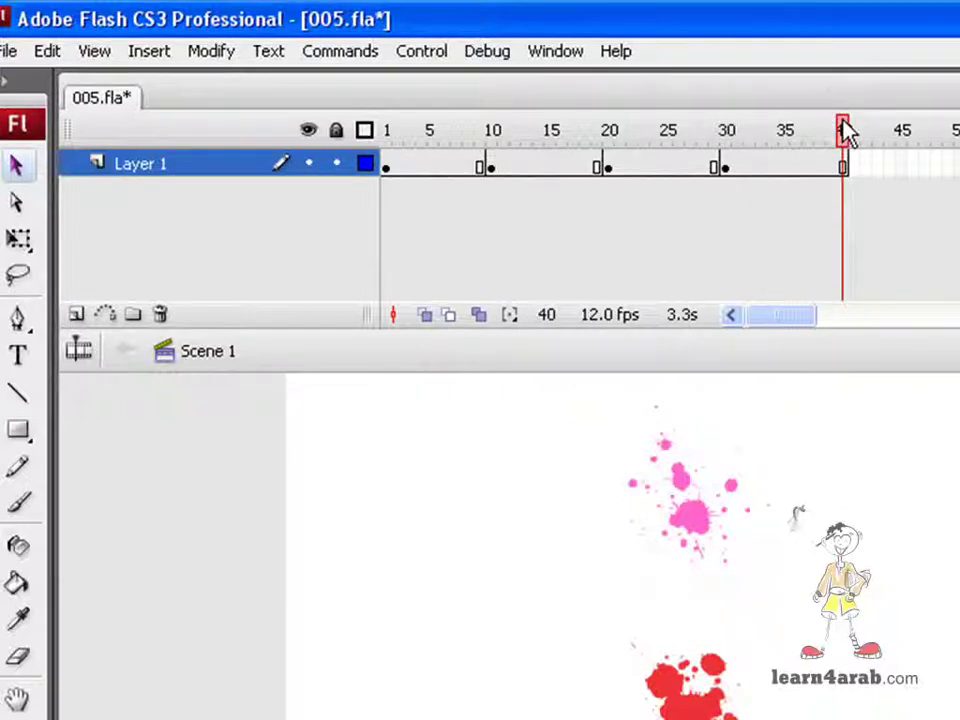
drag(845, 133, 793, 122)
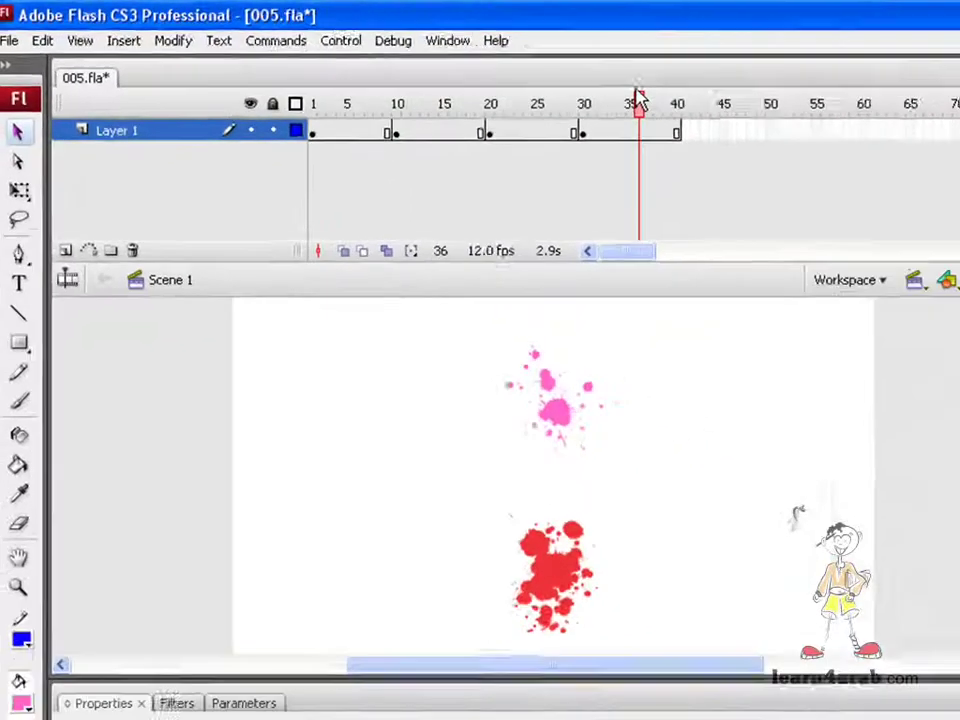
- Test the movie with the extended timeline, move the 005.swf preview window up to view both splatters, and close it
key(ctrl+Return)
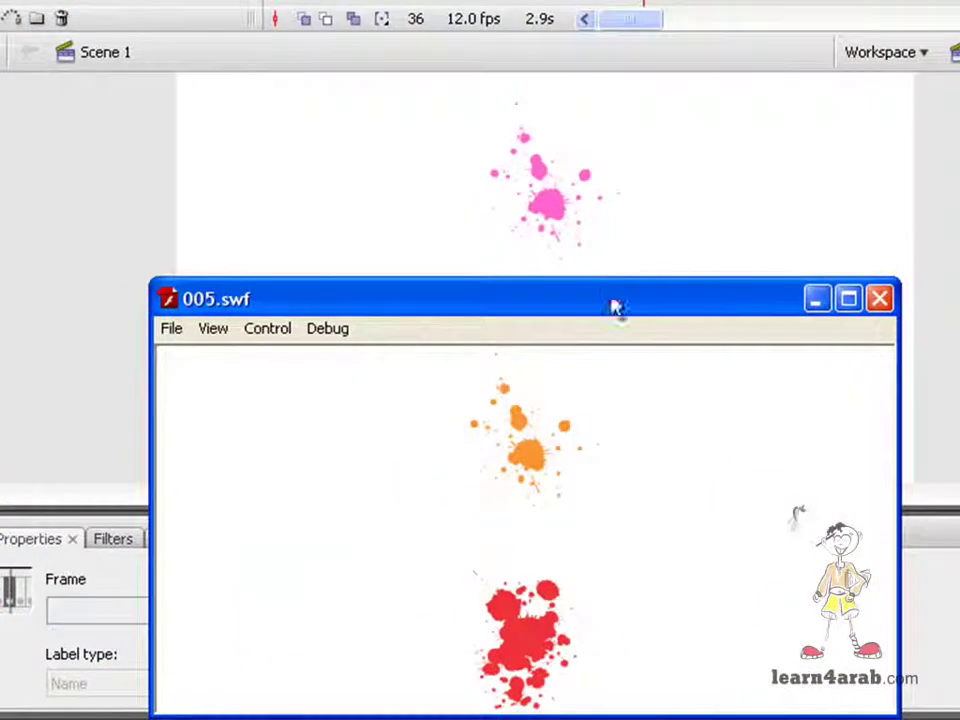
drag(615, 308, 594, 61)
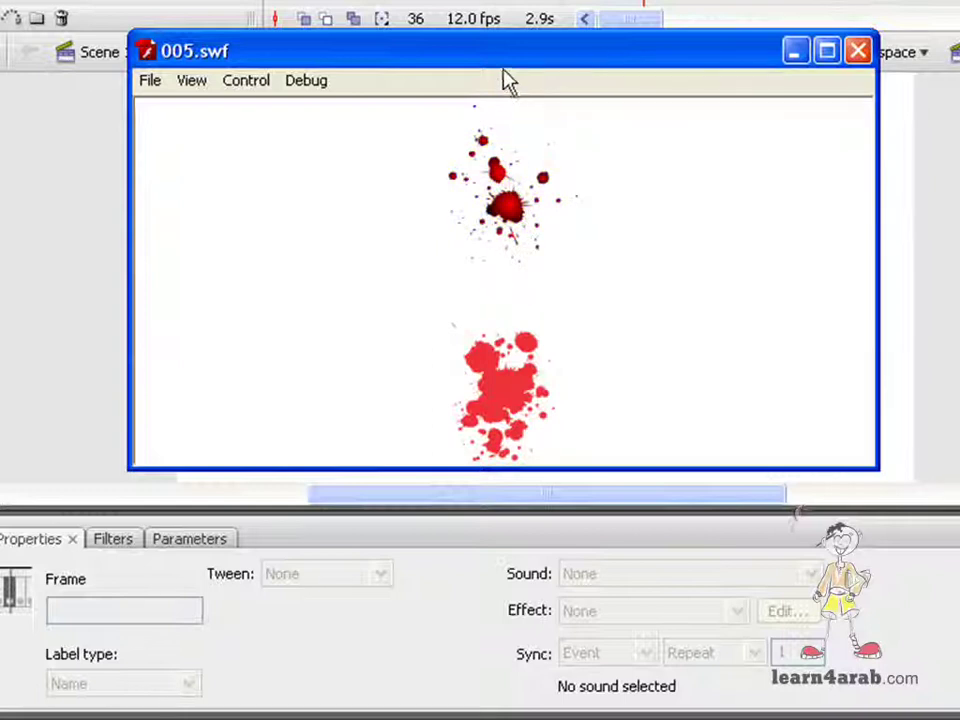
click(866, 62)
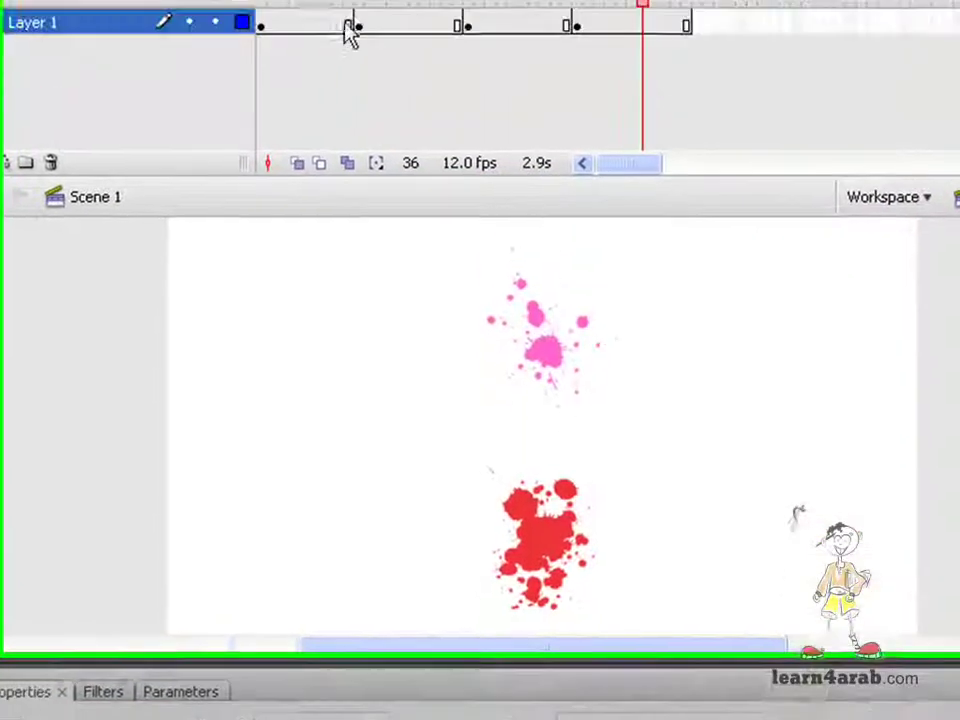
- Change the lower splatter's fill to light aqua green in the keyframe span that starts at frame 10
click(316, 100)
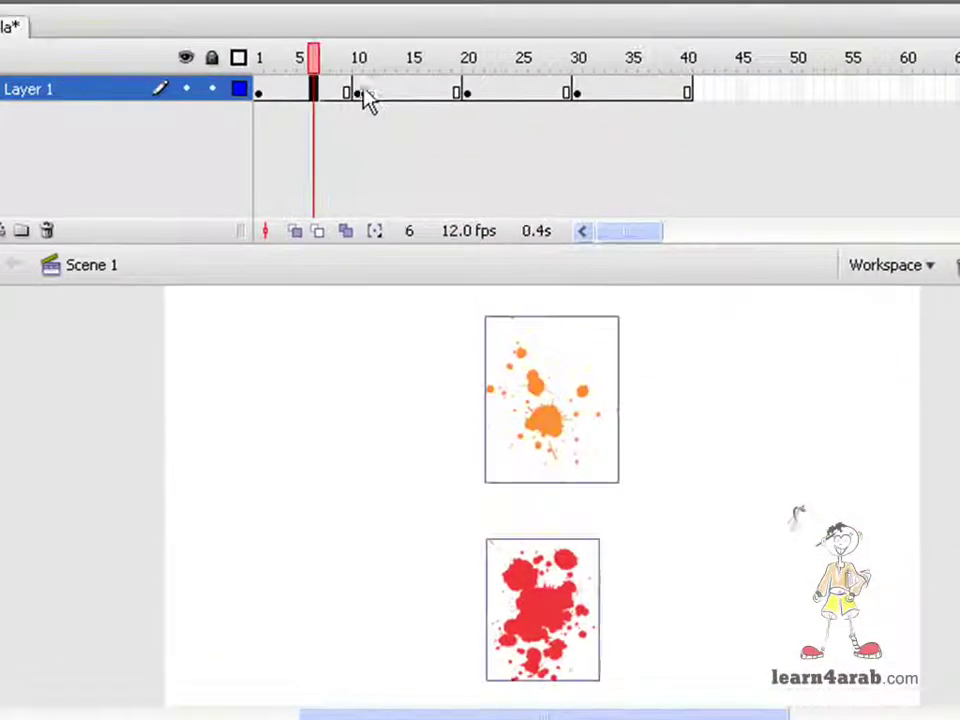
click(405, 95)
click(668, 640)
click(538, 595)
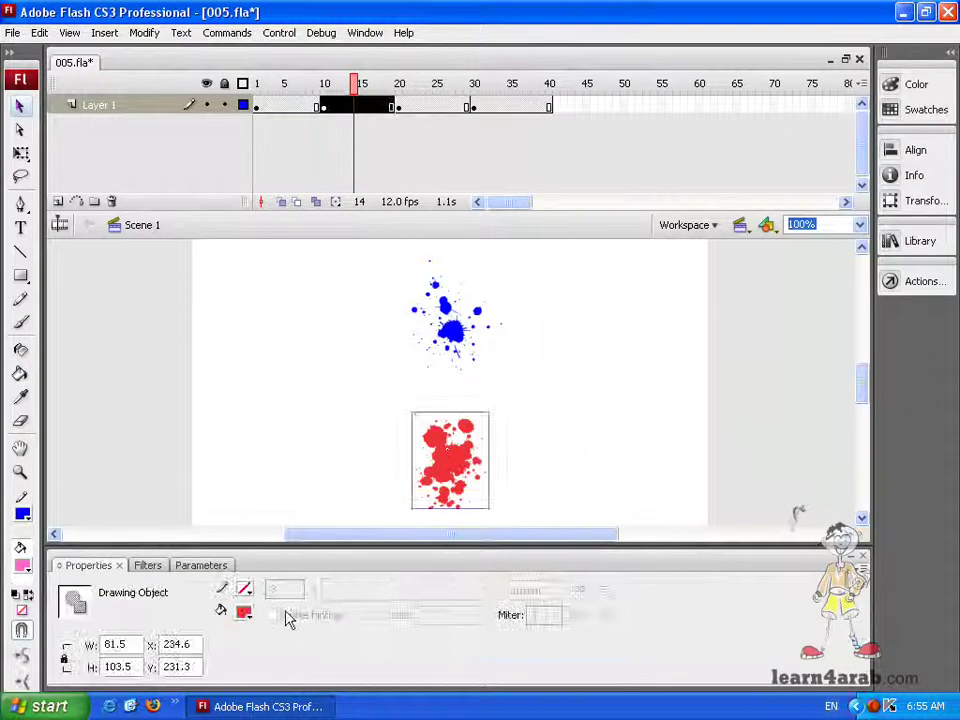
click(244, 612)
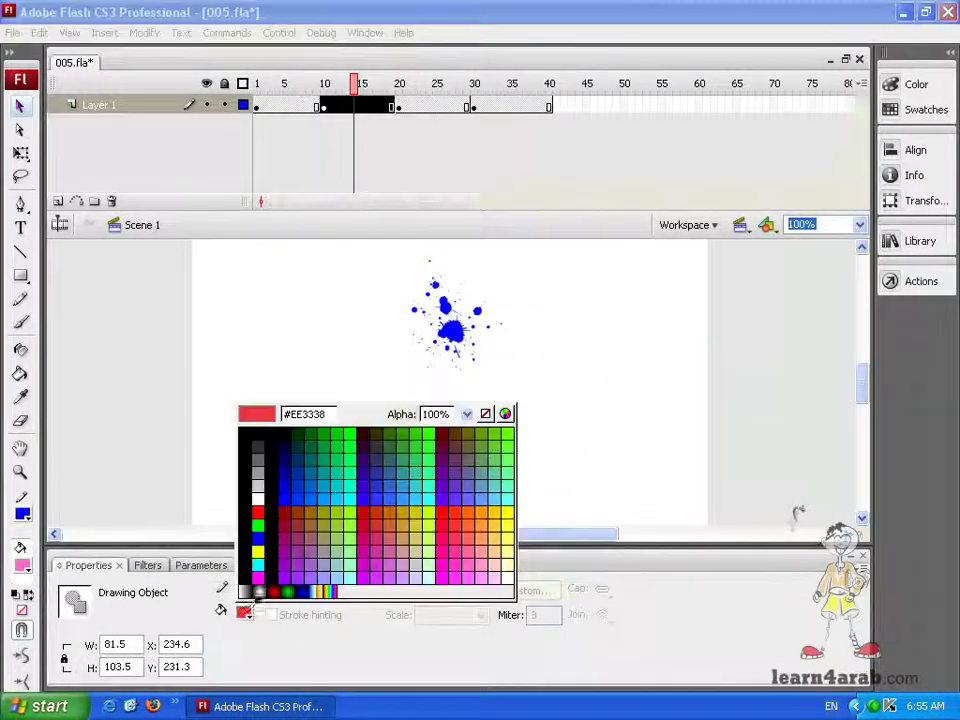
click(506, 480)
- Change the lower splatter's fill to dark grey in the keyframe span that starts at frame 20
click(425, 108)
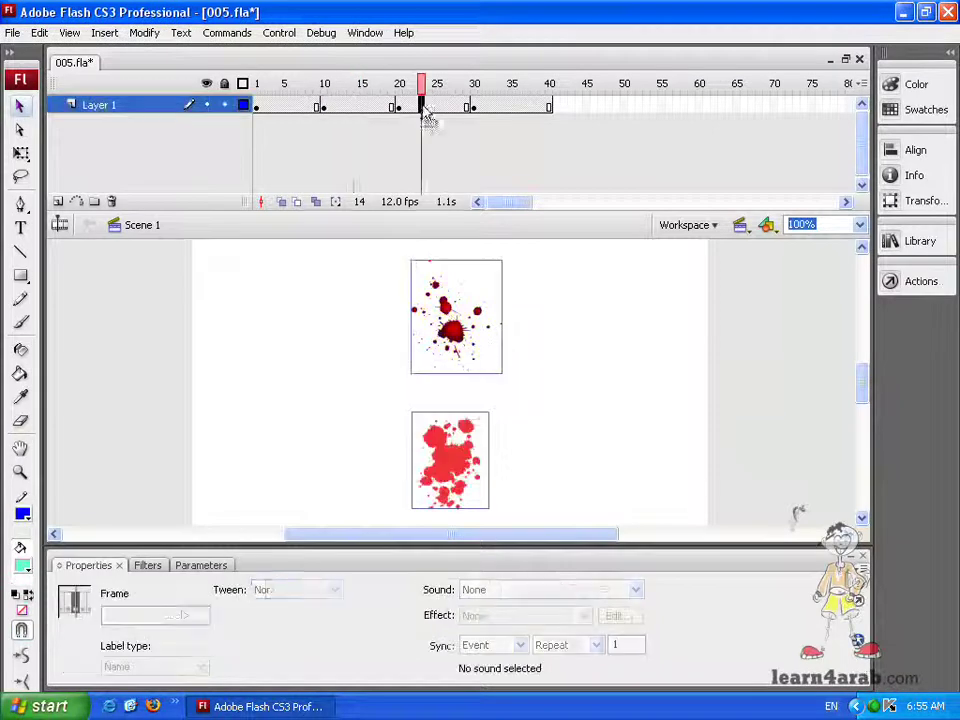
click(493, 476)
click(455, 495)
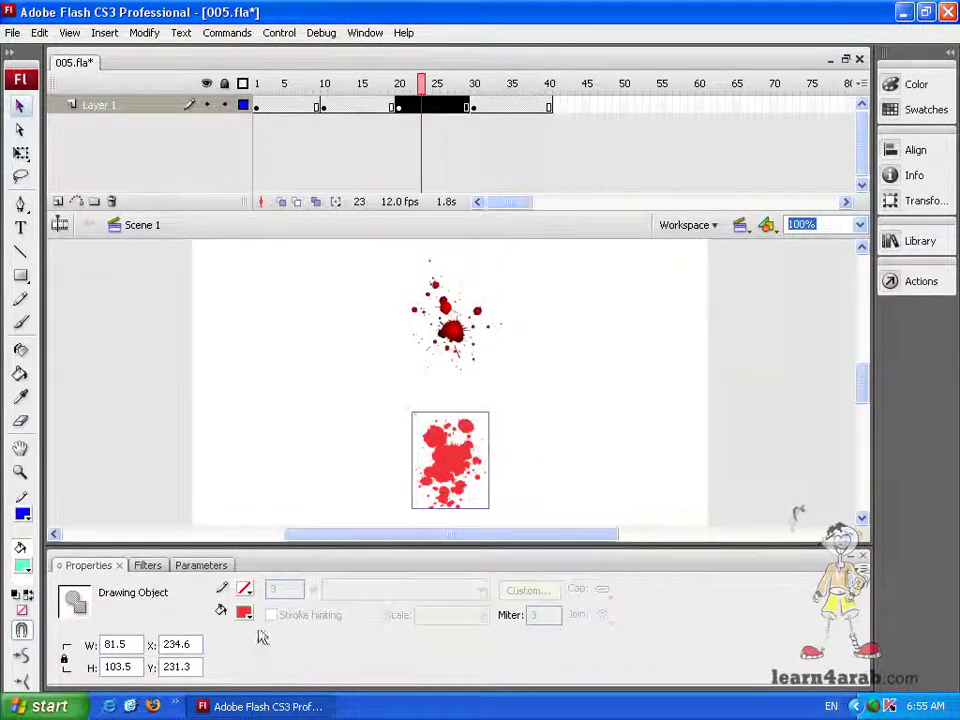
click(244, 612)
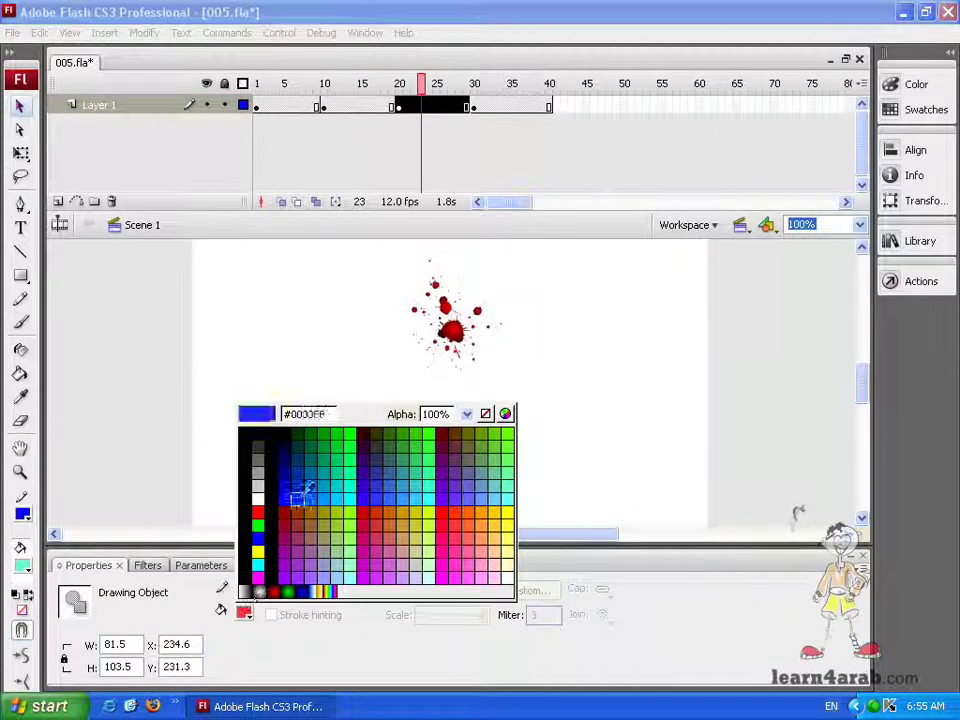
click(258, 446)
- Change the lower splatter's fill to yellow in the keyframe span that starts at frame 30, and deselect it
click(497, 105)
click(529, 463)
click(428, 471)
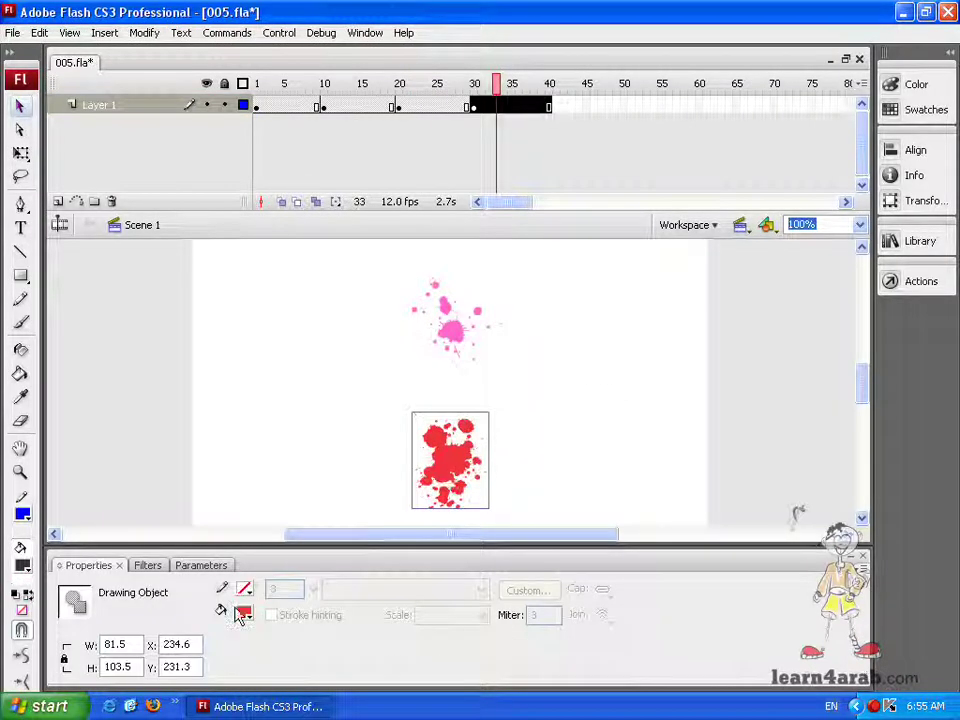
click(243, 613)
click(258, 556)
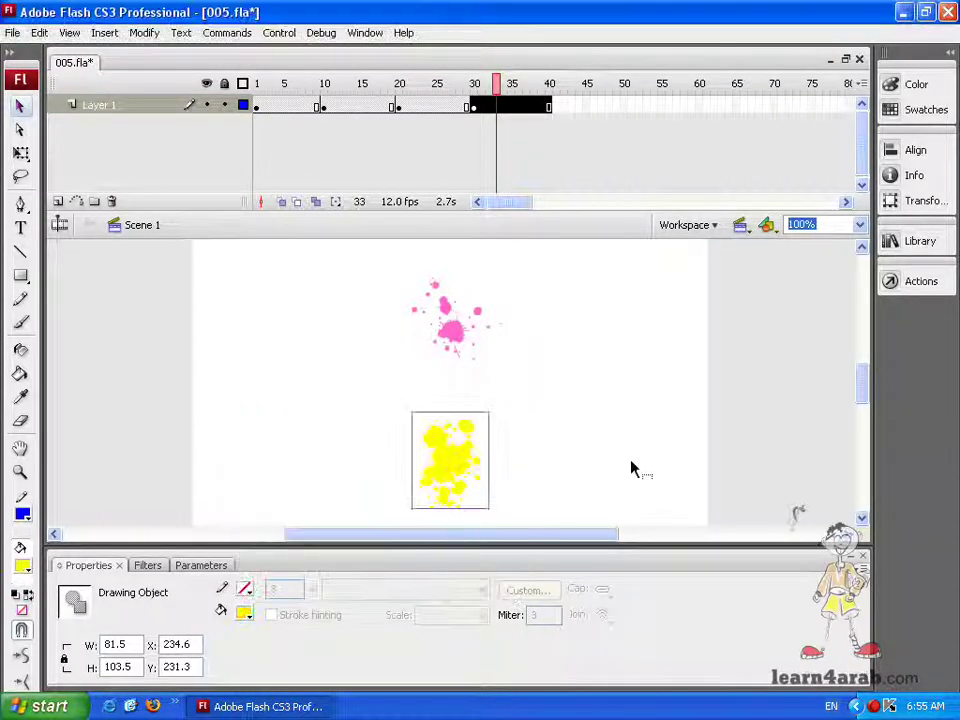
click(620, 425)
- Test the movie and move the 005.swf preview window up to watch both splatters change colour
key(ctrl+Return)
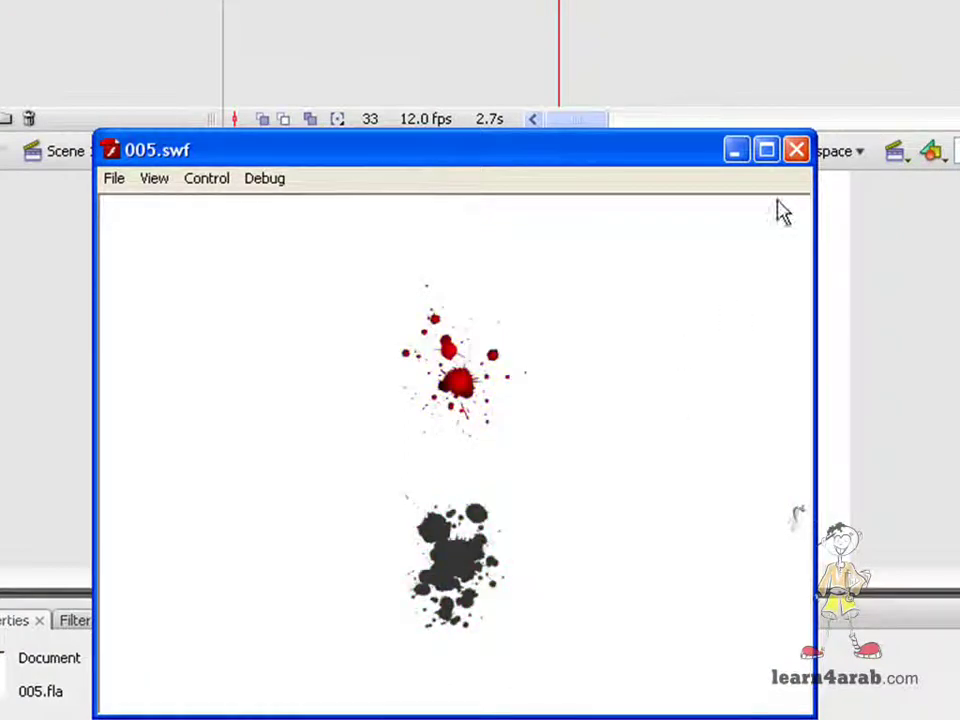
drag(700, 155, 750, 54)
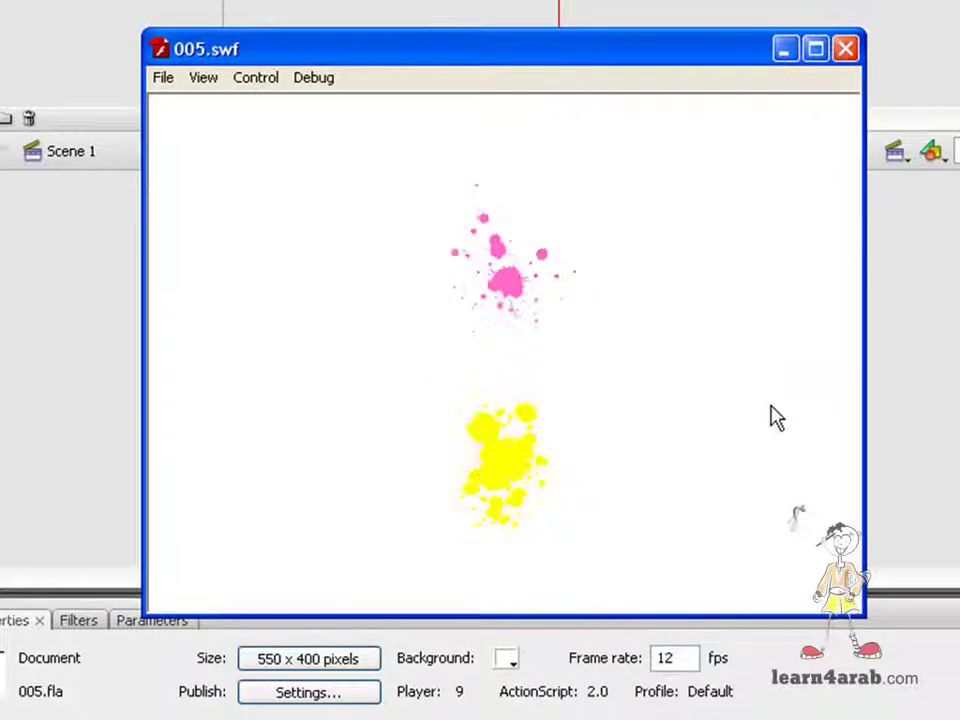